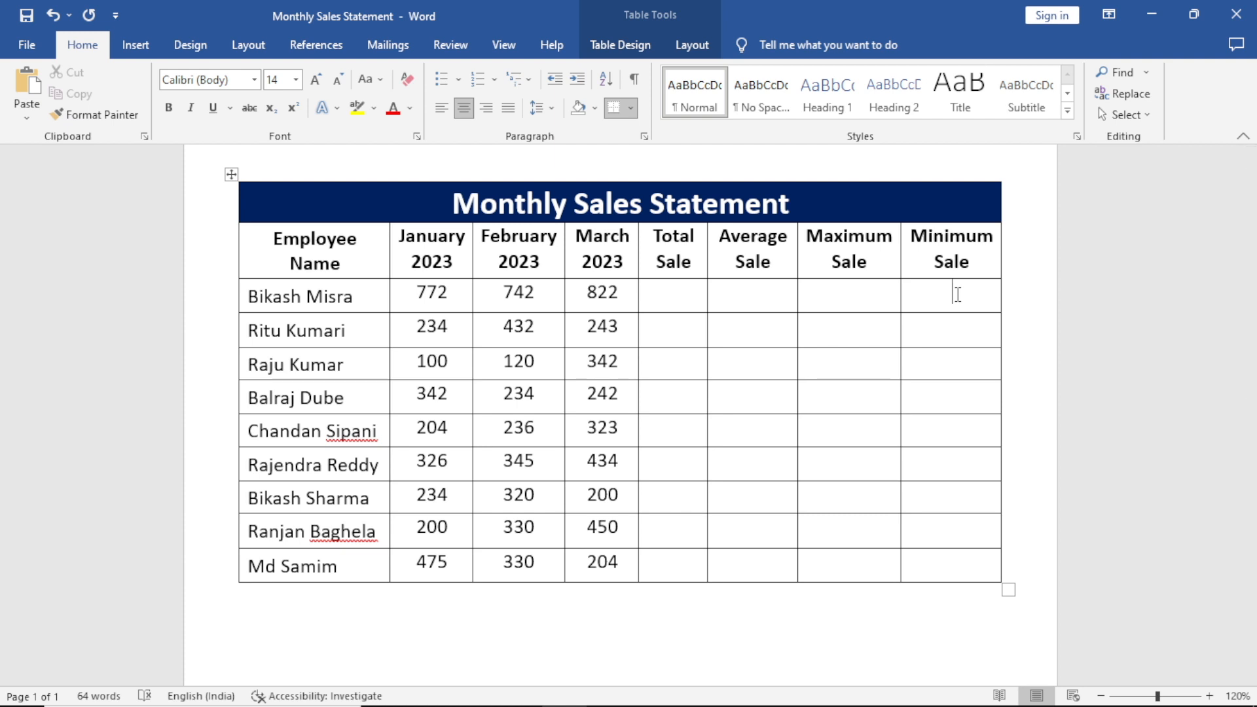
Insert a calculated field =MIN(LEFT) in the first employee's Minimum Sale cell and update it to show the result
{"action": "key", "text": "ctrl+F9"}
{"action": "type", "text": "="}
{"action": "type", "text": "MIN("}
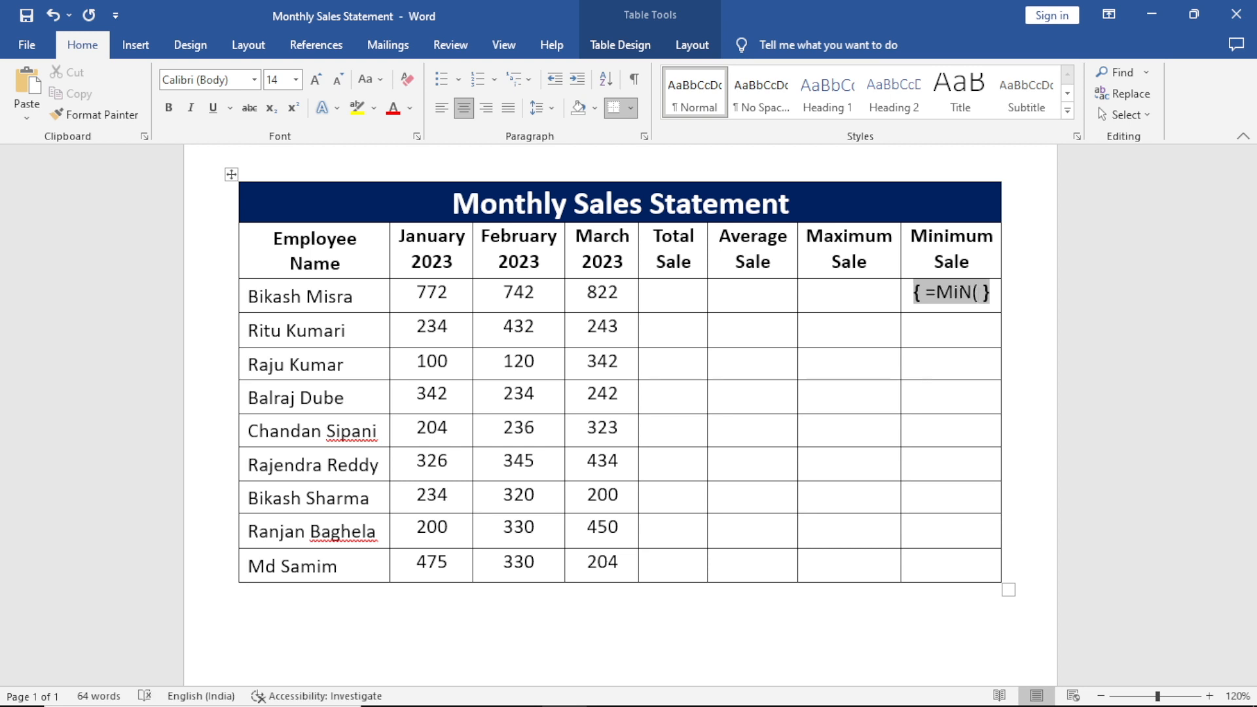
{"action": "type", "text": "LE"}
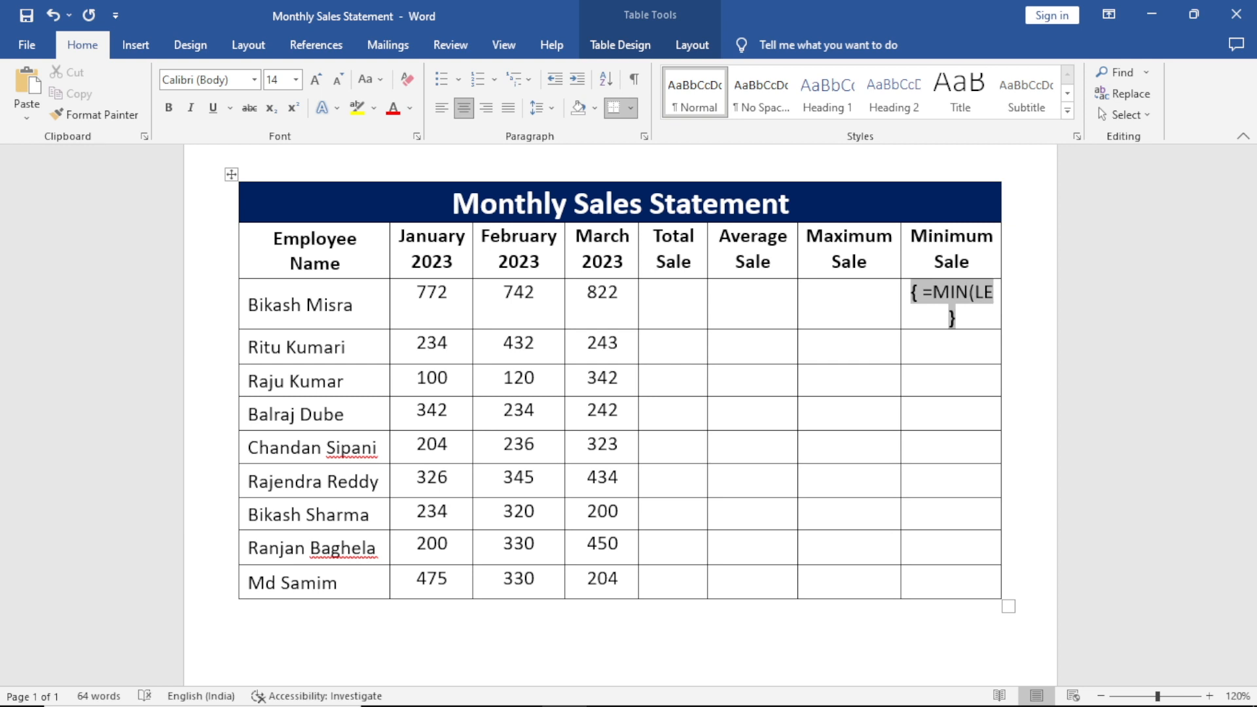
{"action": "type", "text": "FT"}
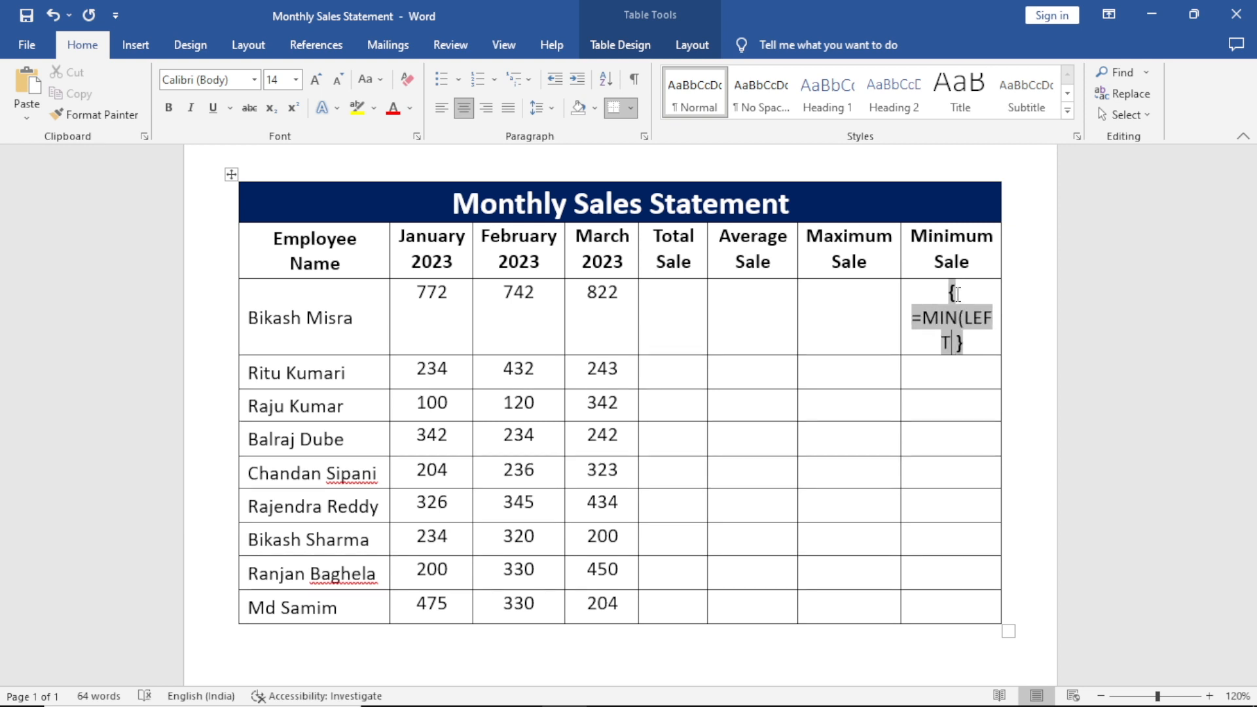
{"action": "type", "text": ")"}
{"action": "key", "text": "F9"}
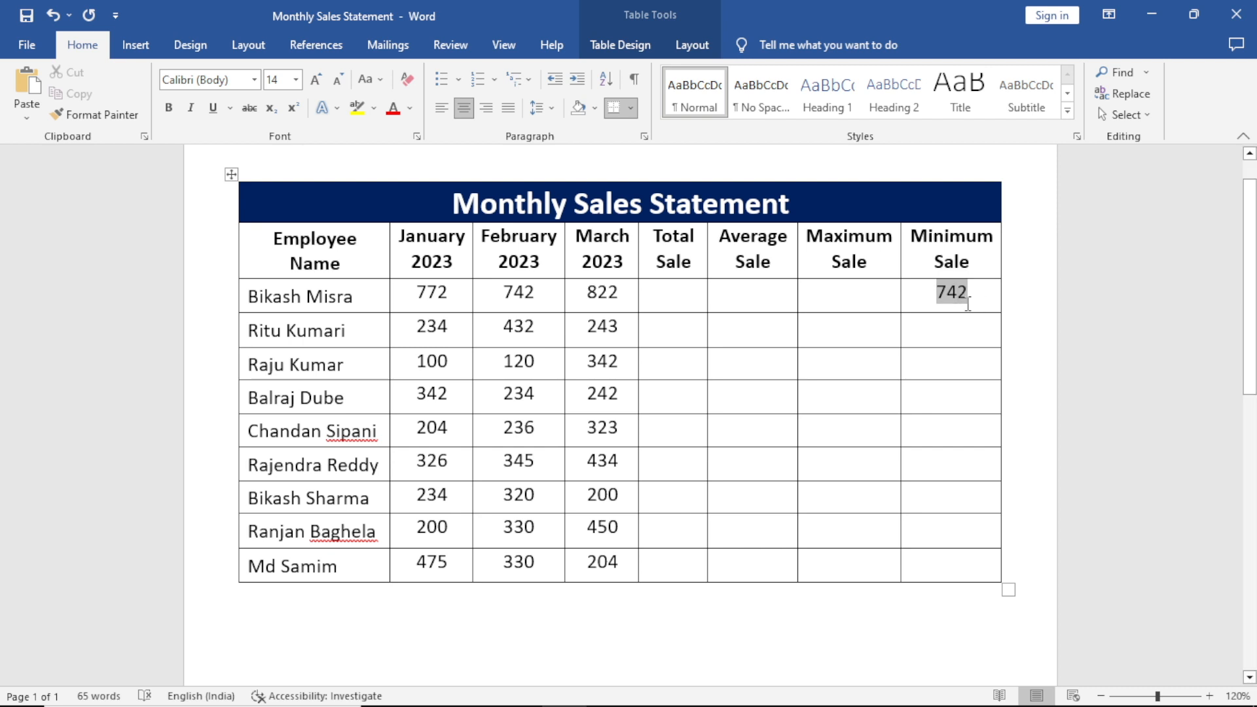
{"action": "left_click_drag", "start_coordinate": [403, 293], "coordinate": [588, 292]}
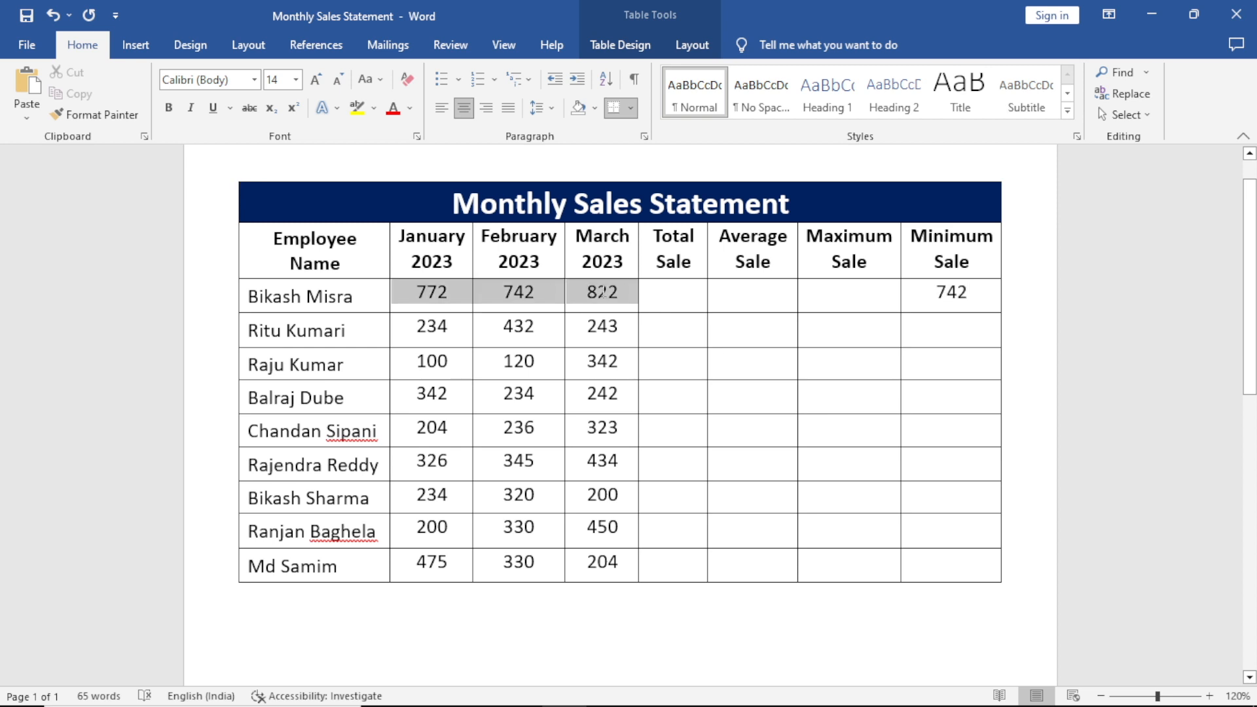
{"action": "left_click", "coordinate": [950, 293]}
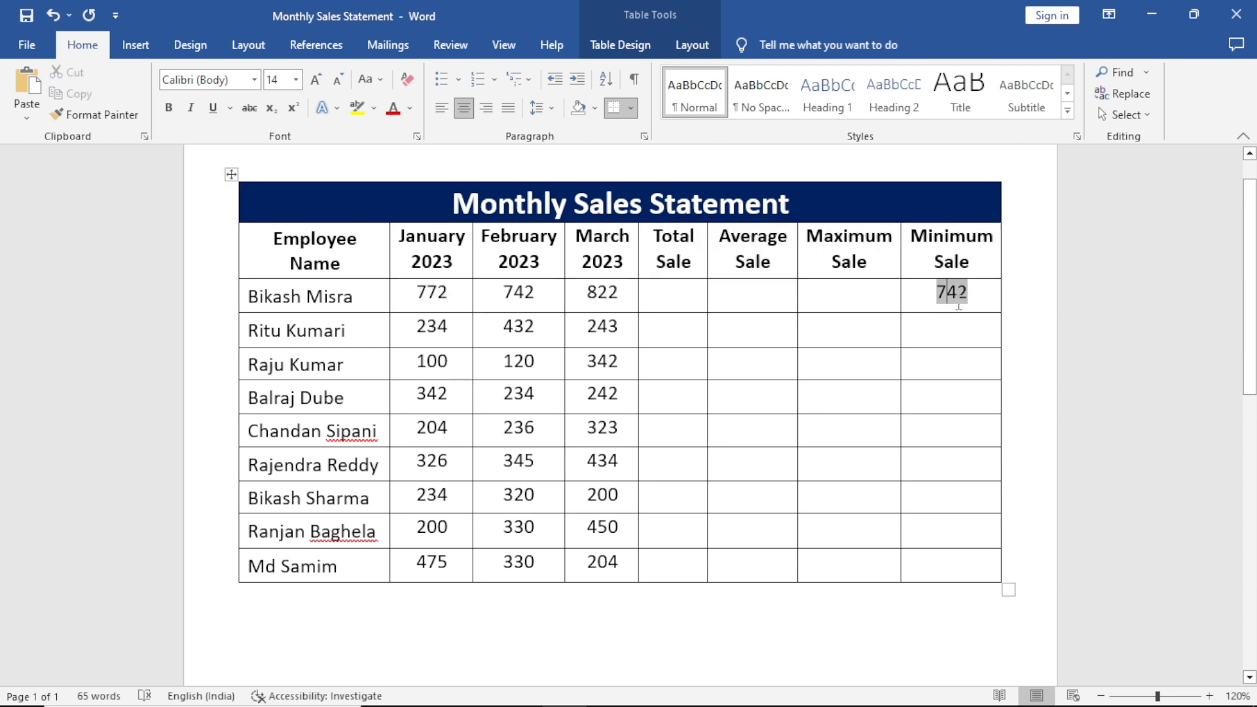
Copy the first Minimum Sale field into the other eight employees' Minimum Sale cells and update the pasted fields
{"action": "left_click", "coordinate": [959, 303]}
{"action": "left_click", "coordinate": [927, 327]}
{"action": "double_click", "coordinate": [972, 298]}
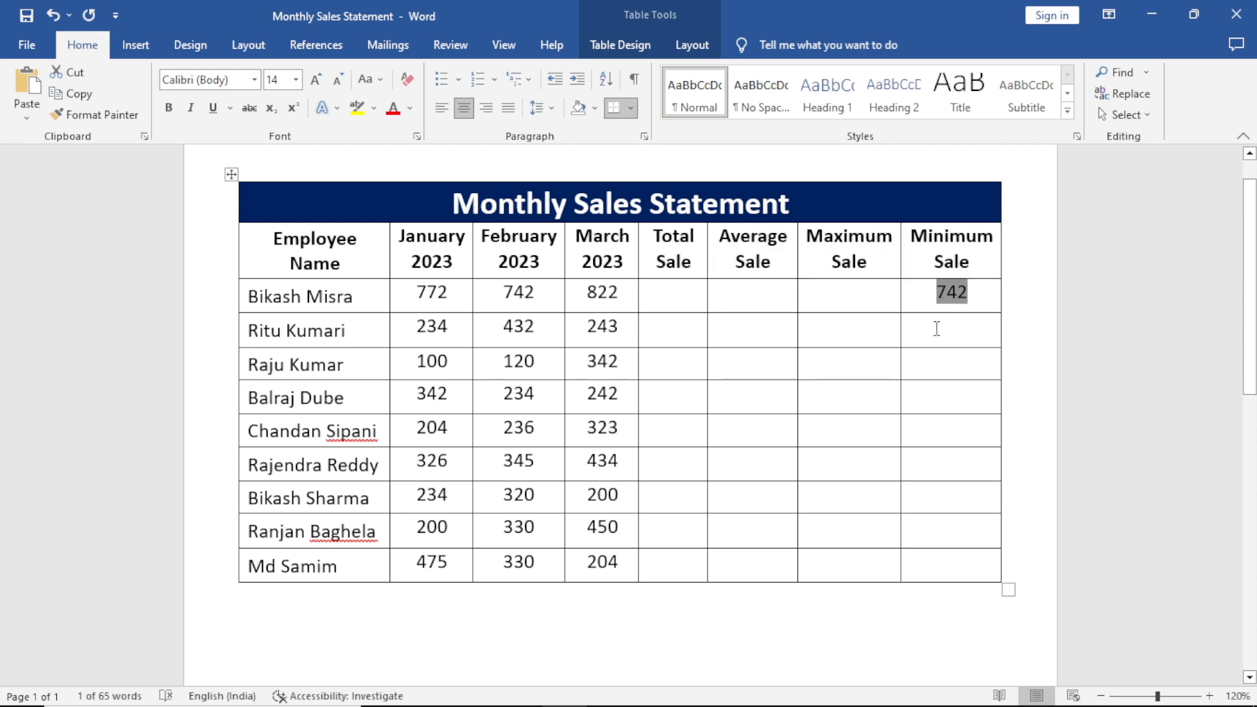
{"action": "left_click_drag", "start_coordinate": [934, 328], "coordinate": [946, 563]}
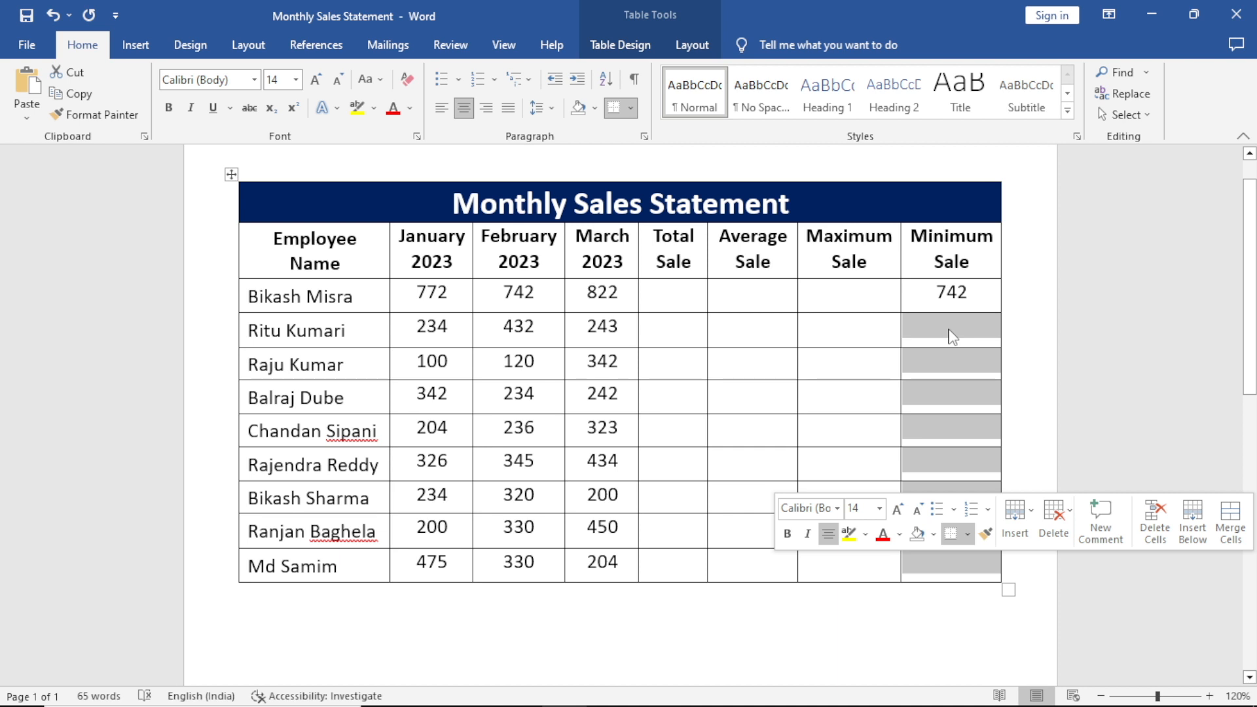
{"action": "key", "text": "ctrl+v"}
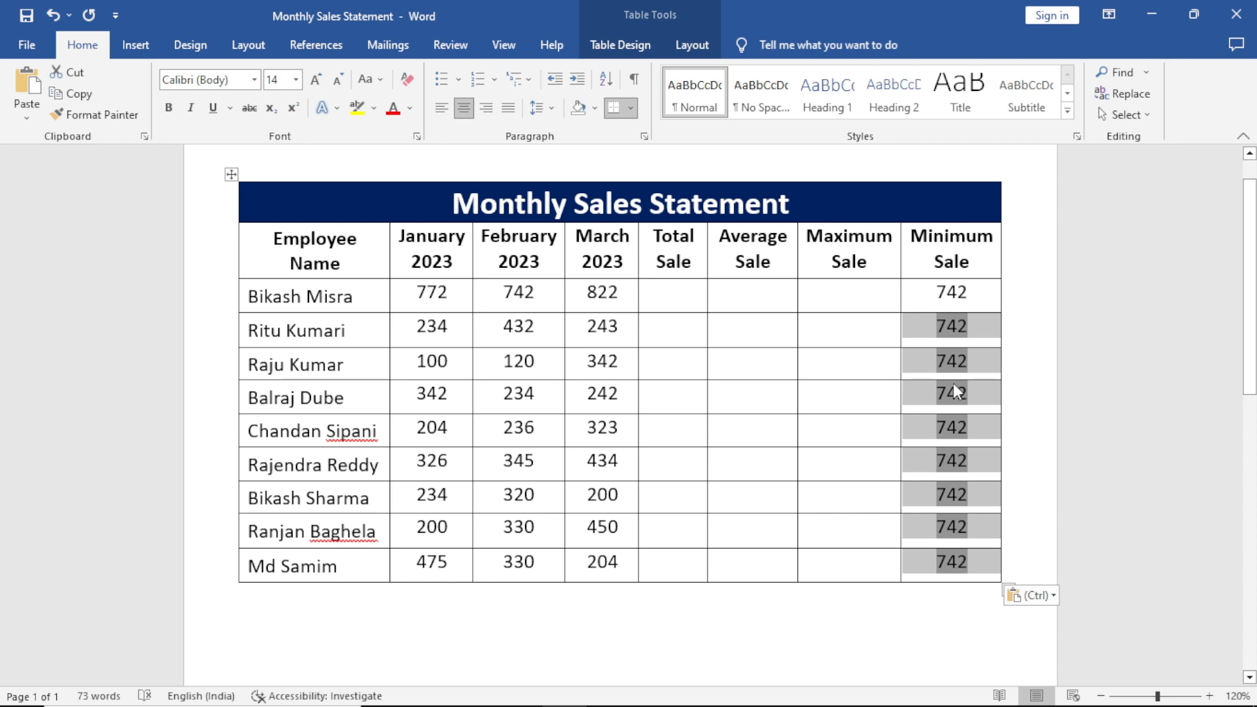
{"action": "key", "text": "F9"}
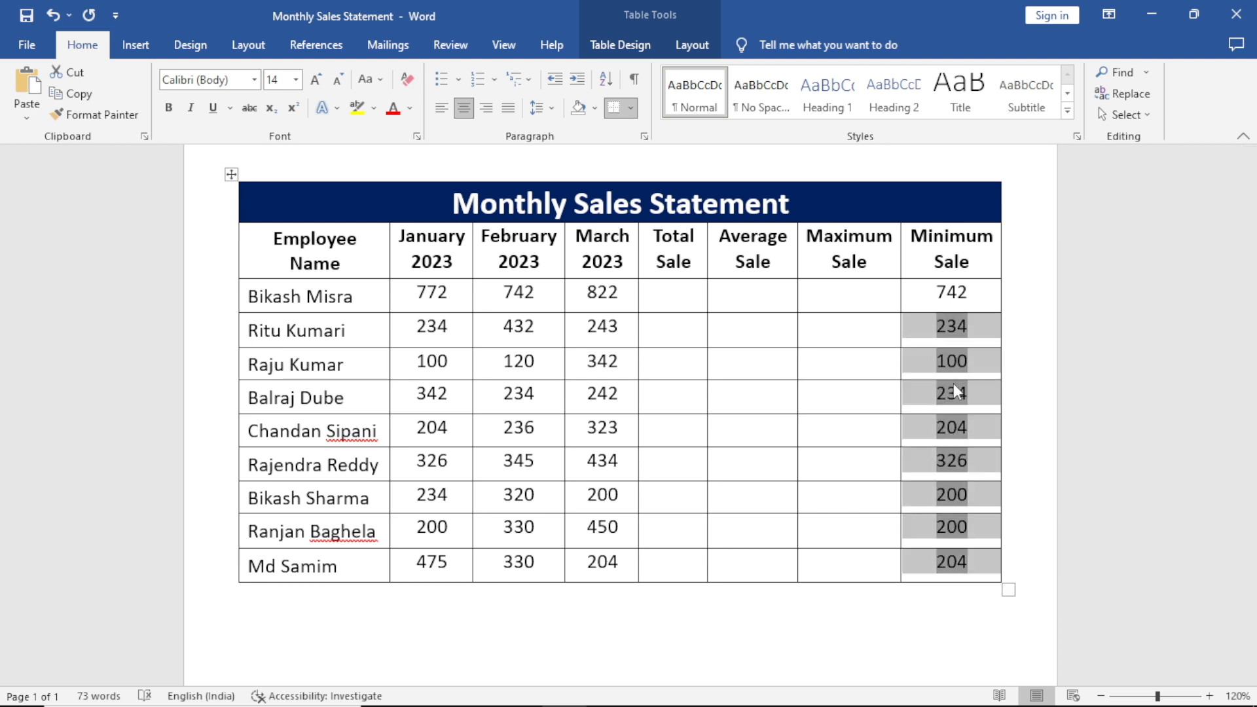
{"action": "left_click", "coordinate": [980, 426]}
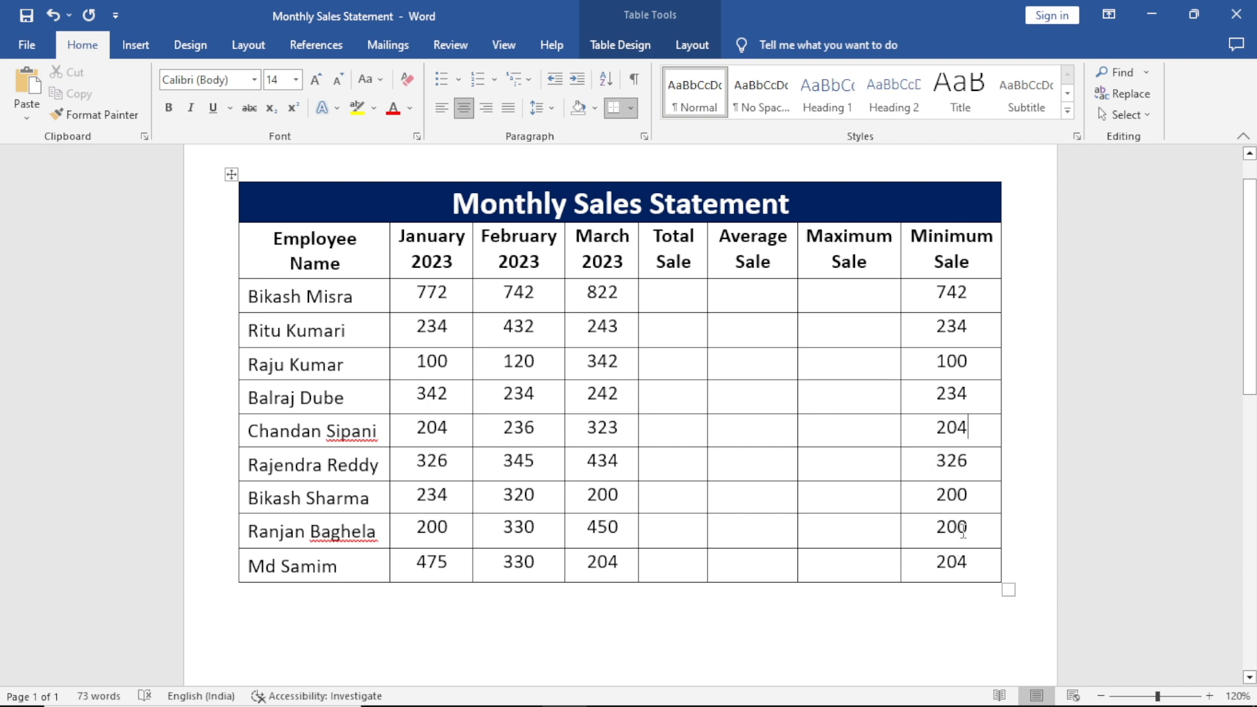
Insert a calculated field =MAX(LEFT) in the first employee's Maximum Sale cell and update it to show the result
{"action": "left_click", "coordinate": [863, 294]}
{"action": "left_click_drag", "start_coordinate": [414, 294], "coordinate": [610, 308]}
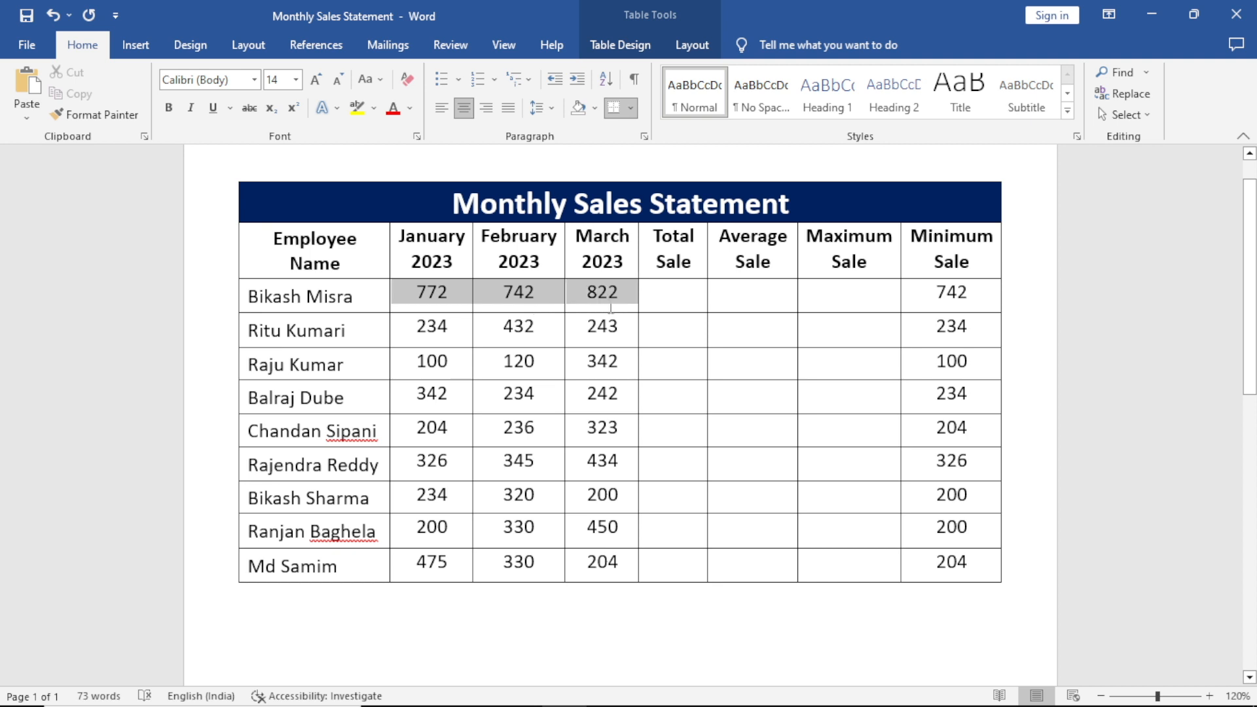
{"action": "left_click", "coordinate": [858, 303]}
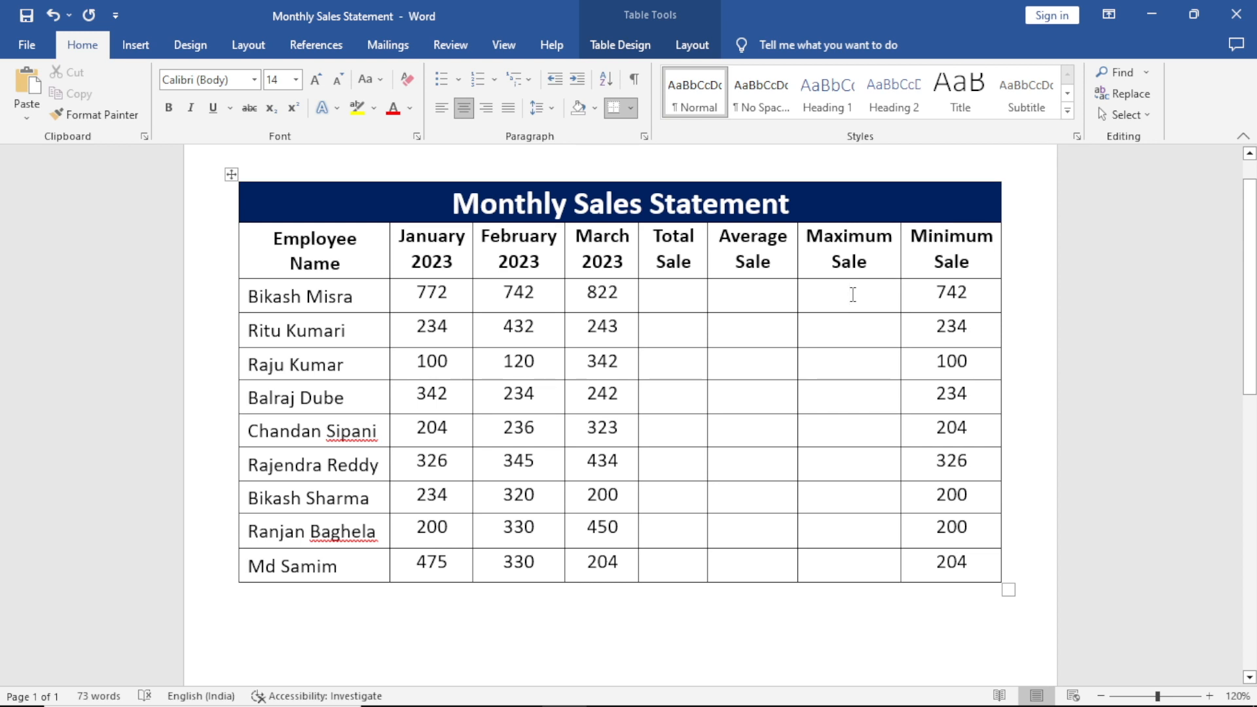
{"action": "key", "text": "ctrl+F9"}
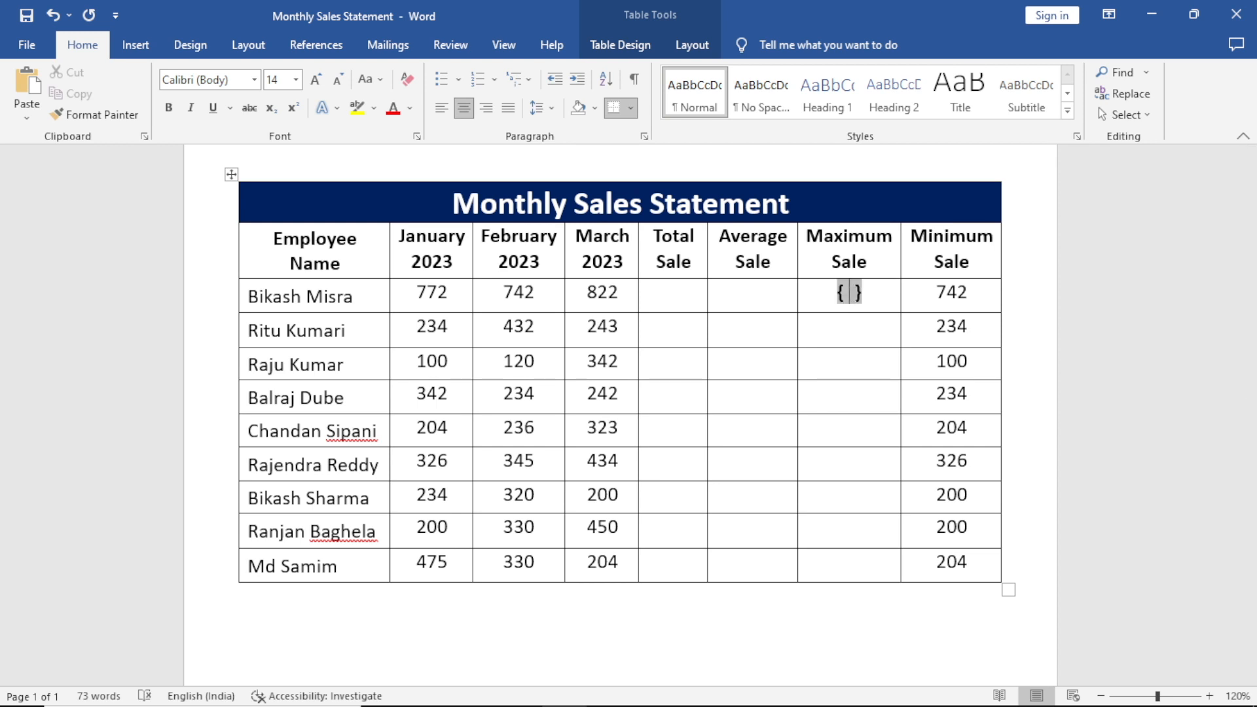
{"action": "type", "text": "=MAX "}
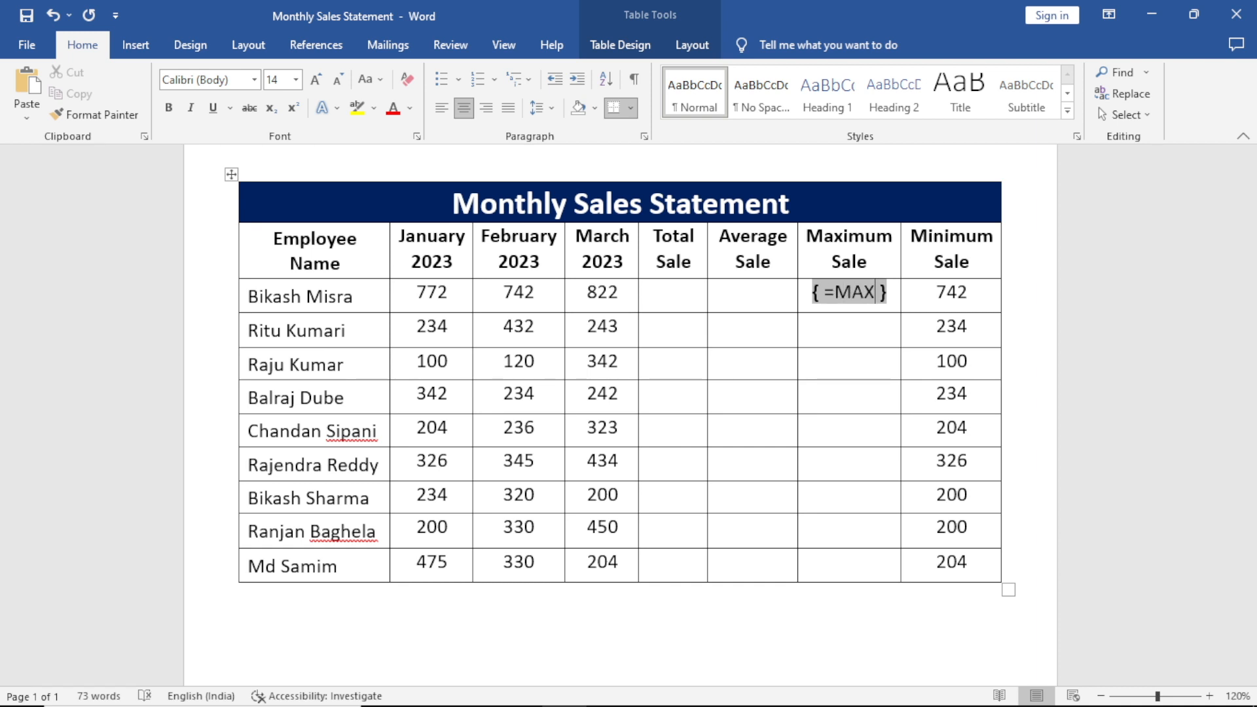
{"action": "type", "text": "("}
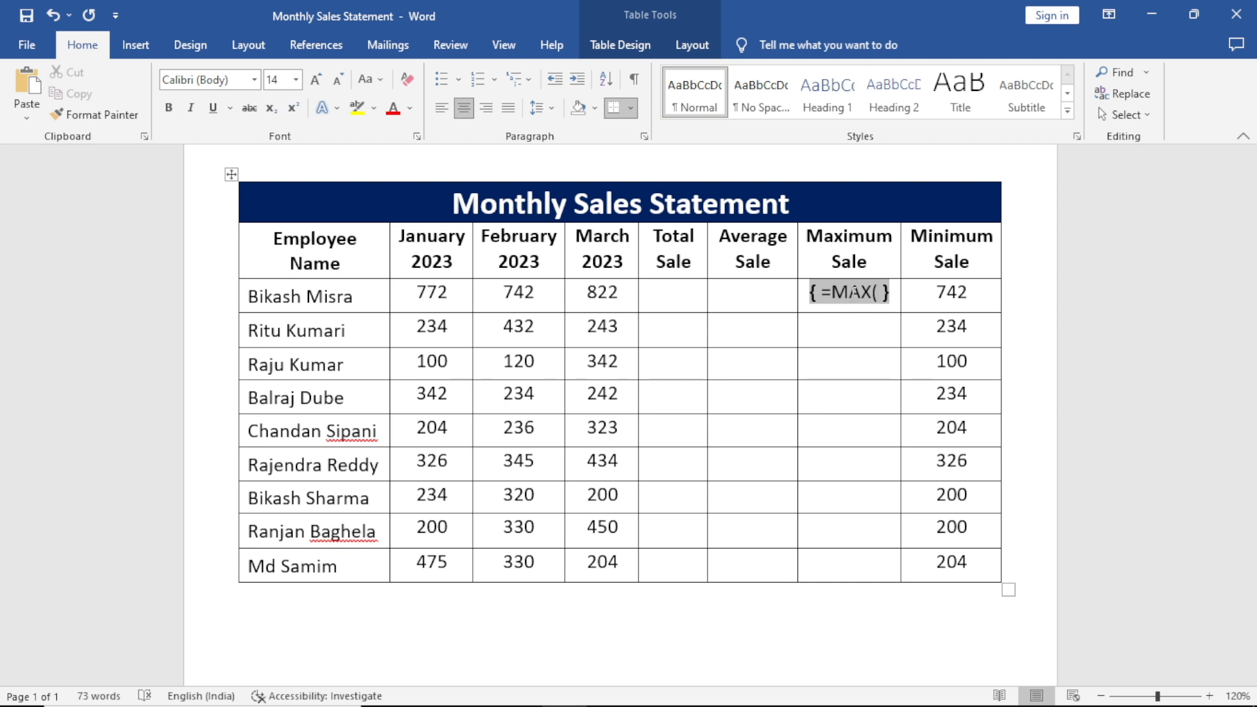
{"action": "type", "text": "LEFT"}
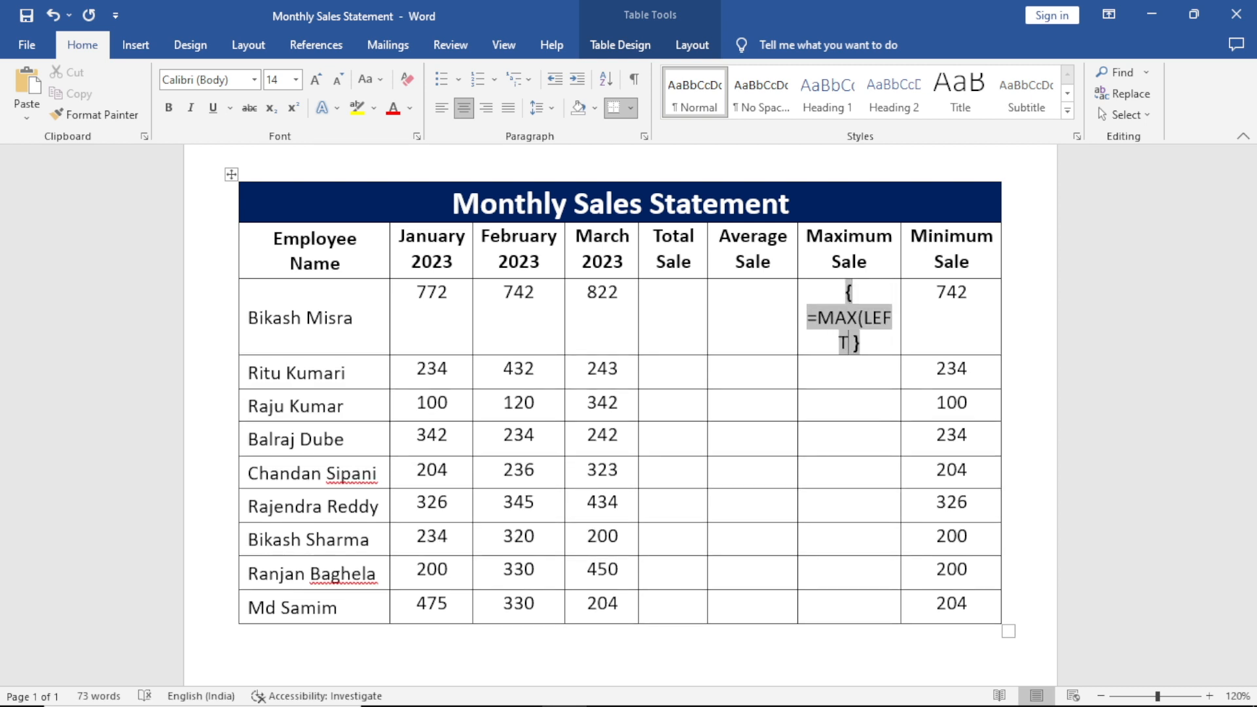
{"action": "type", "text": ")"}
{"action": "key", "text": "F9"}
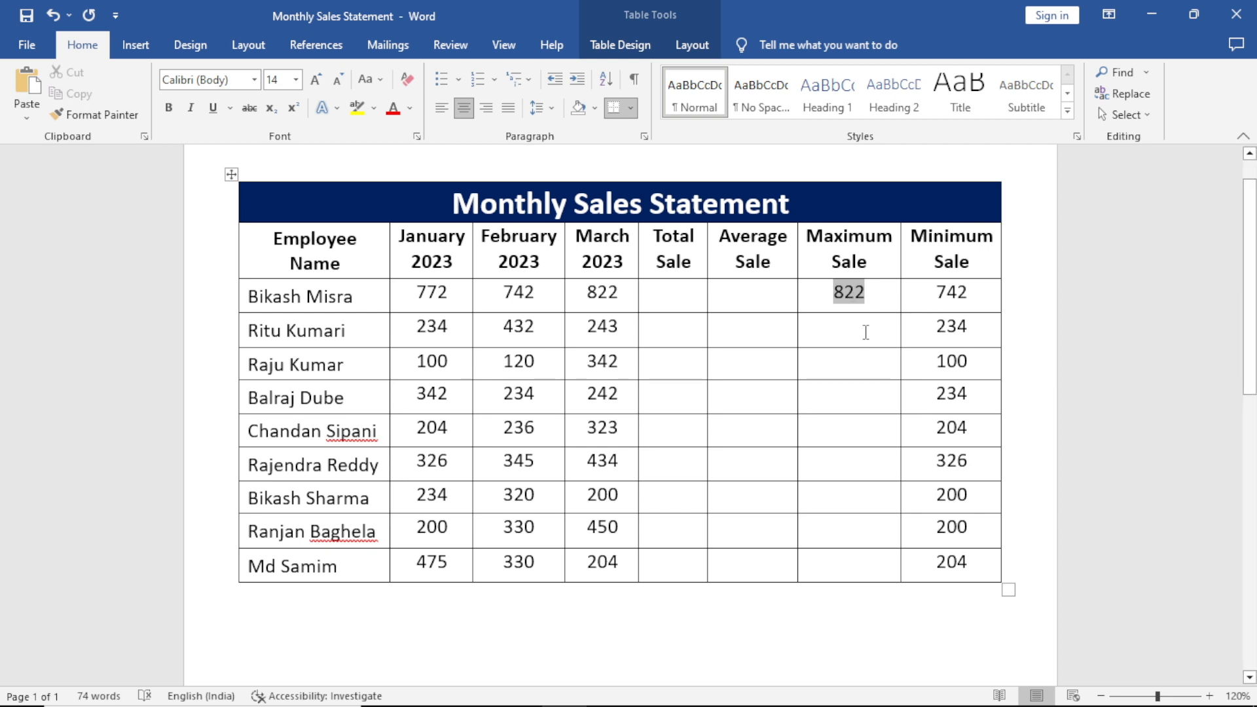
Copy the first Maximum Sale field into the remaining employees' Maximum Sale cells and recalculate them for each row
{"action": "left_click", "coordinate": [869, 296]}
{"action": "left_click_drag", "start_coordinate": [868, 296], "coordinate": [836, 300]}
{"action": "key", "text": "ctrl+c"}
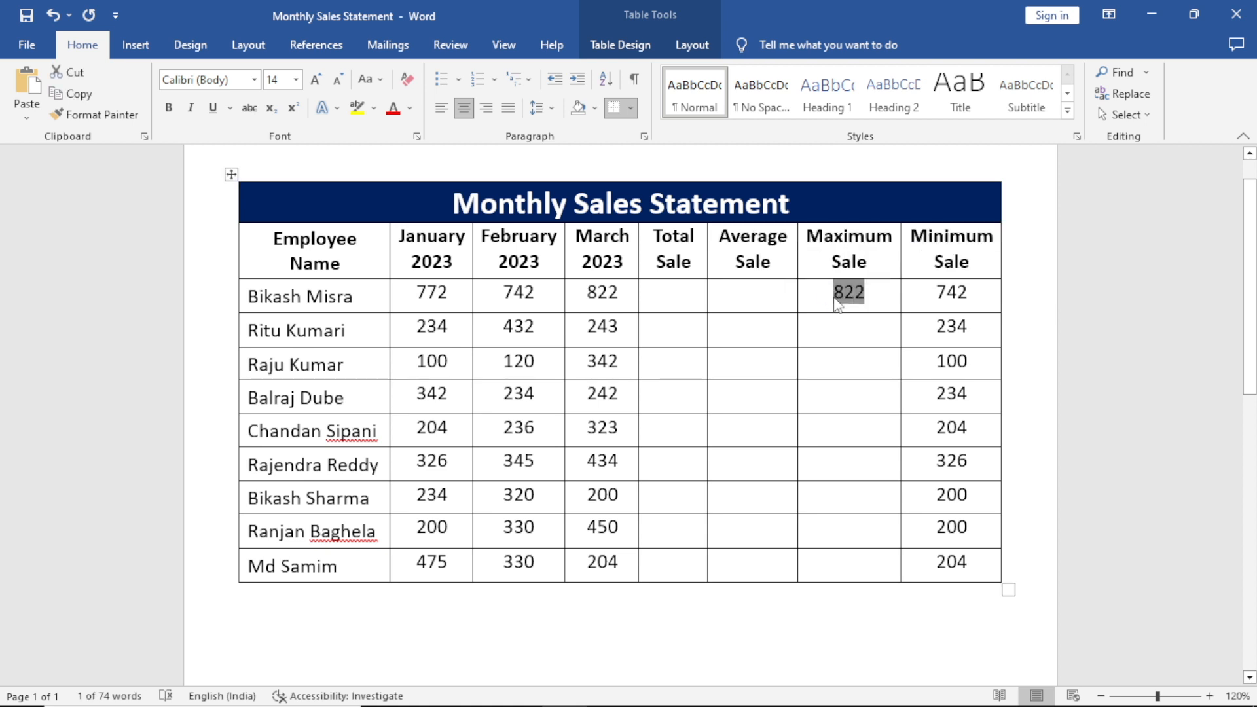
{"action": "left_click_drag", "start_coordinate": [855, 332], "coordinate": [840, 571]}
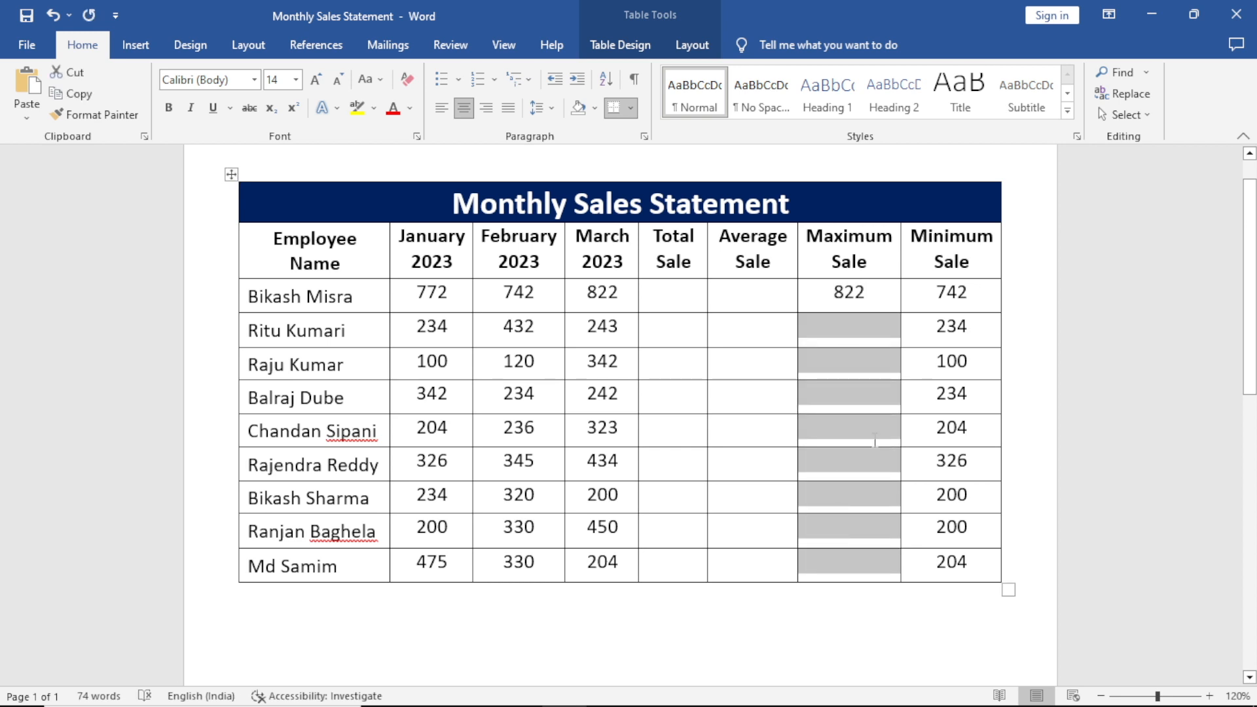
{"action": "key", "text": "ctrl+v"}
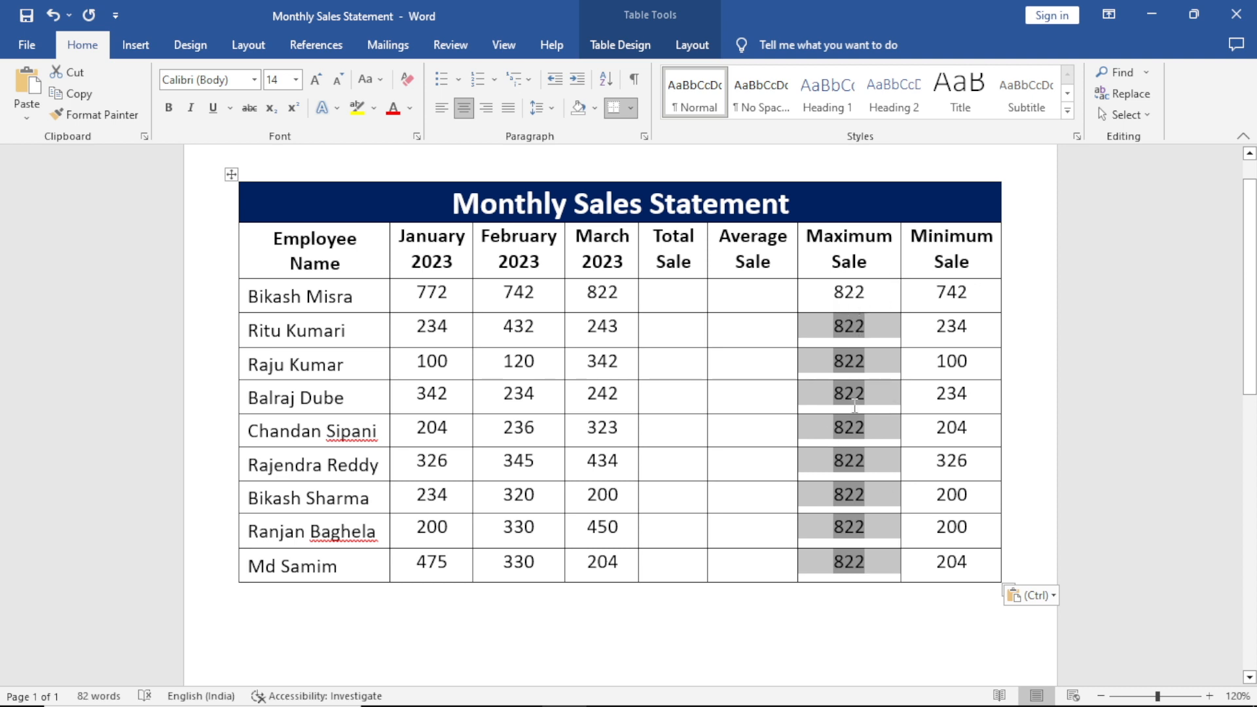
{"action": "key", "text": "F9"}
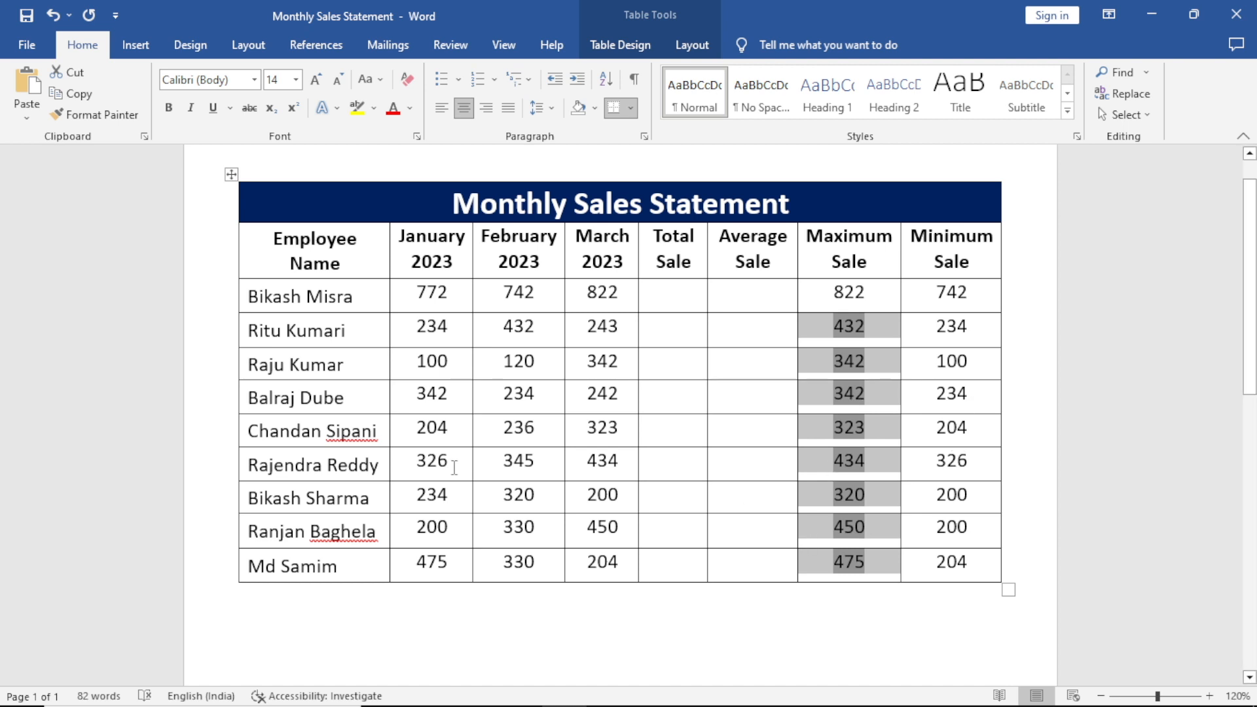
{"action": "mouse_move", "coordinate": [436, 460]}
{"action": "left_mouse_down"}
{"action": "mouse_move", "coordinate": [424, 460]}
{"action": "mouse_move", "coordinate": [618, 473]}
{"action": "left_mouse_up"}
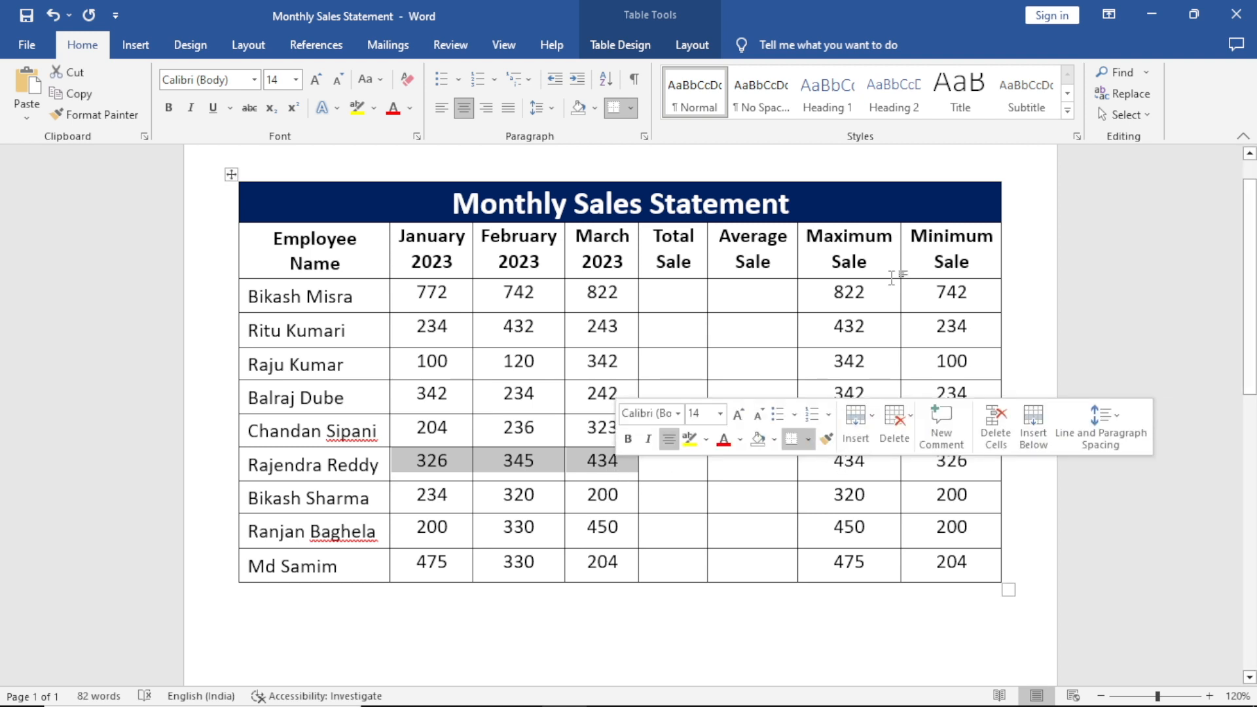
{"action": "left_click", "coordinate": [865, 470]}
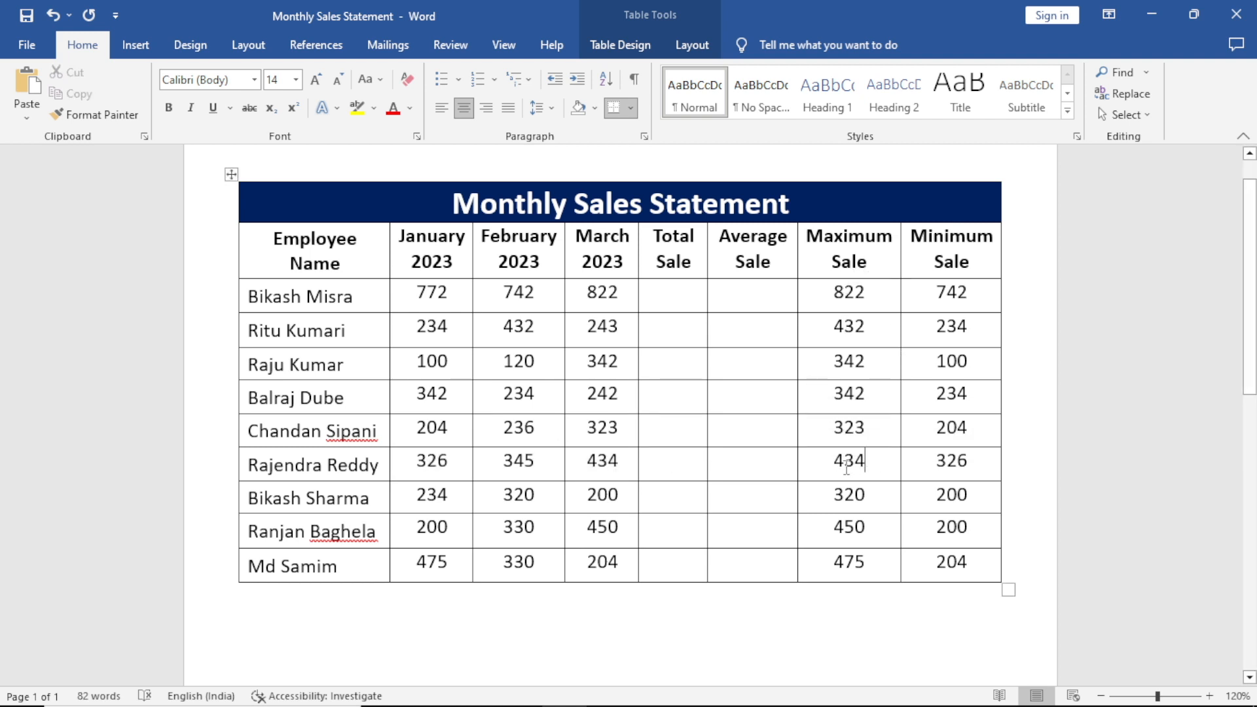
{"action": "left_click", "coordinate": [854, 562]}
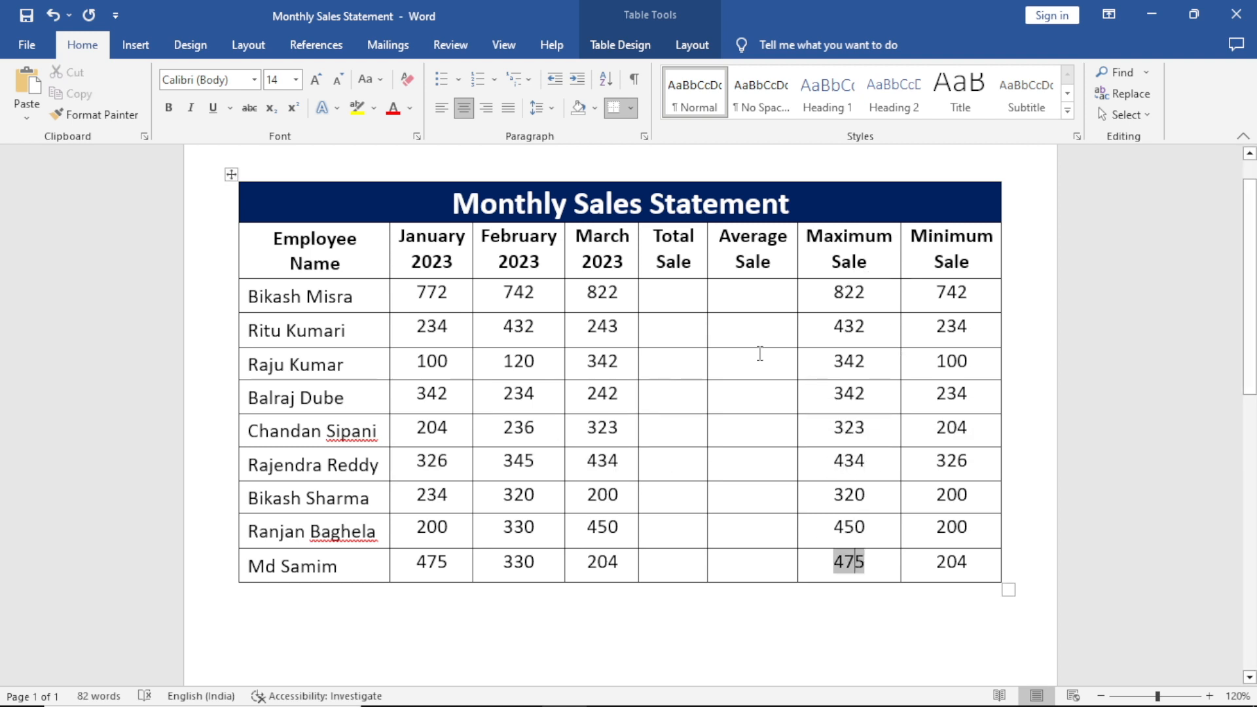
Insert a calculated field =AVERAGE(LEFT) in the first employee's Average Sale cell and update it to show the result
{"action": "left_click", "coordinate": [748, 301]}
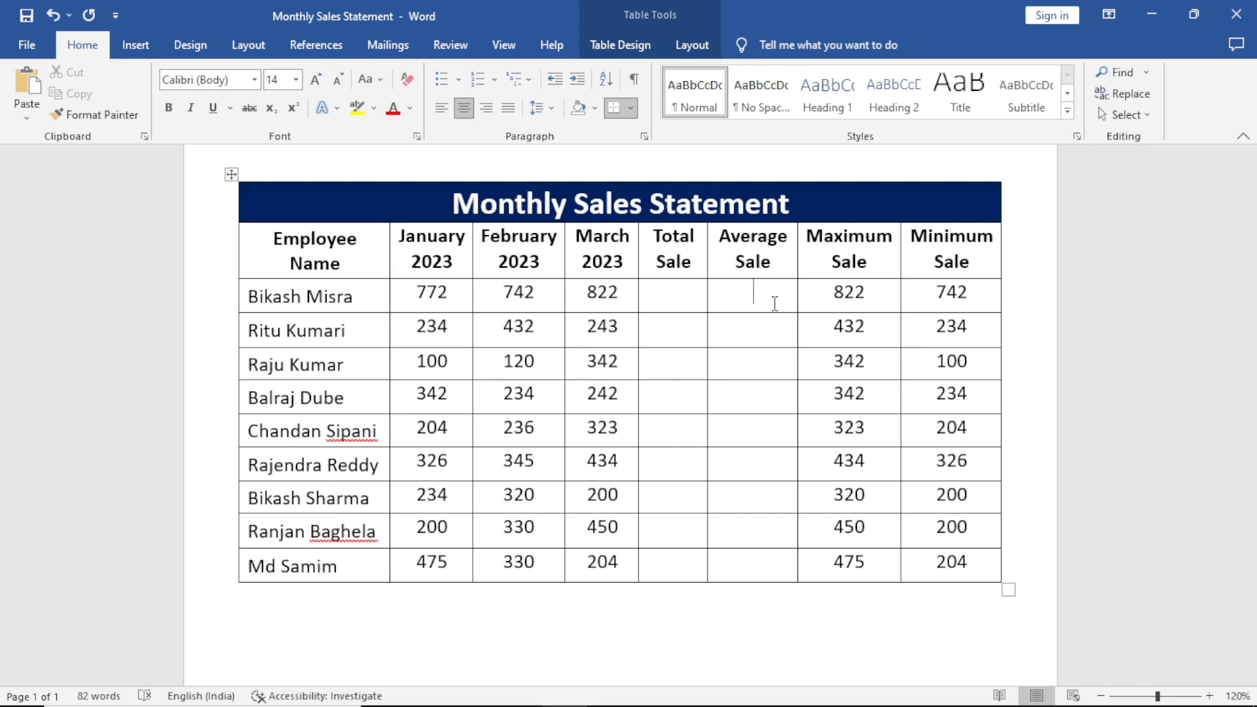
{"action": "key", "text": "ctrl+F9"}
{"action": "type", "text": "=AVE"}
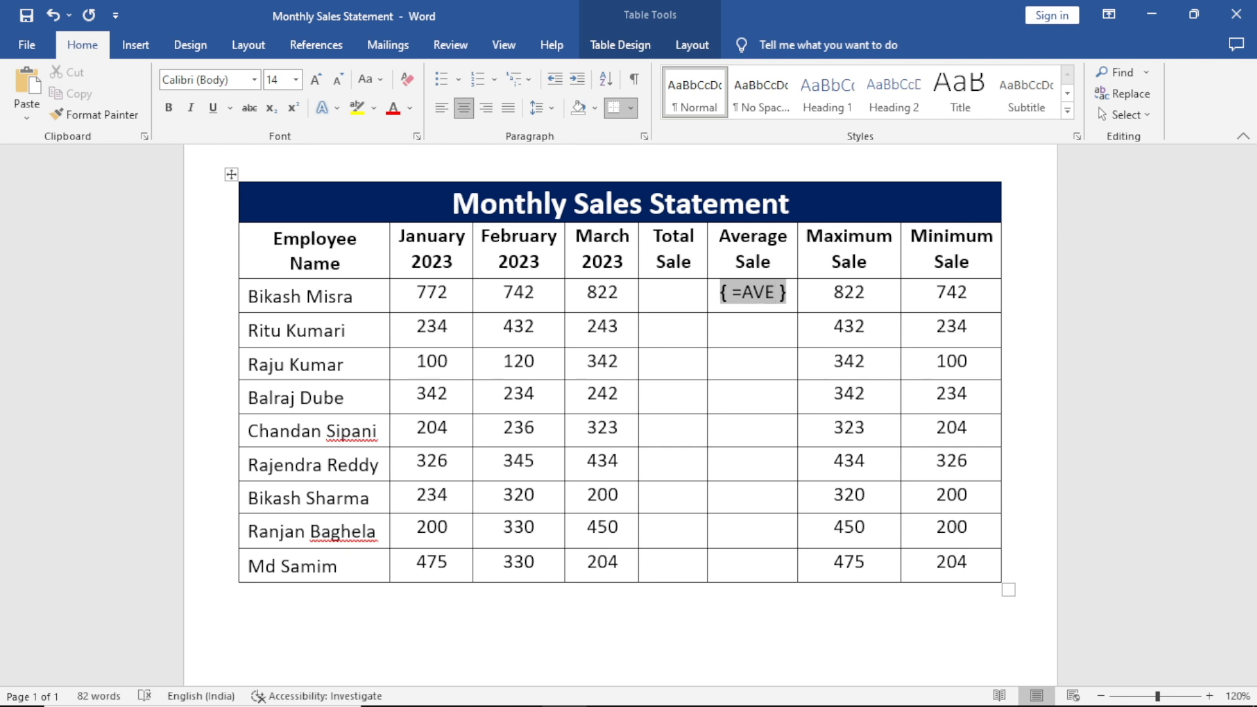
{"action": "type", "text": "RAGE"}
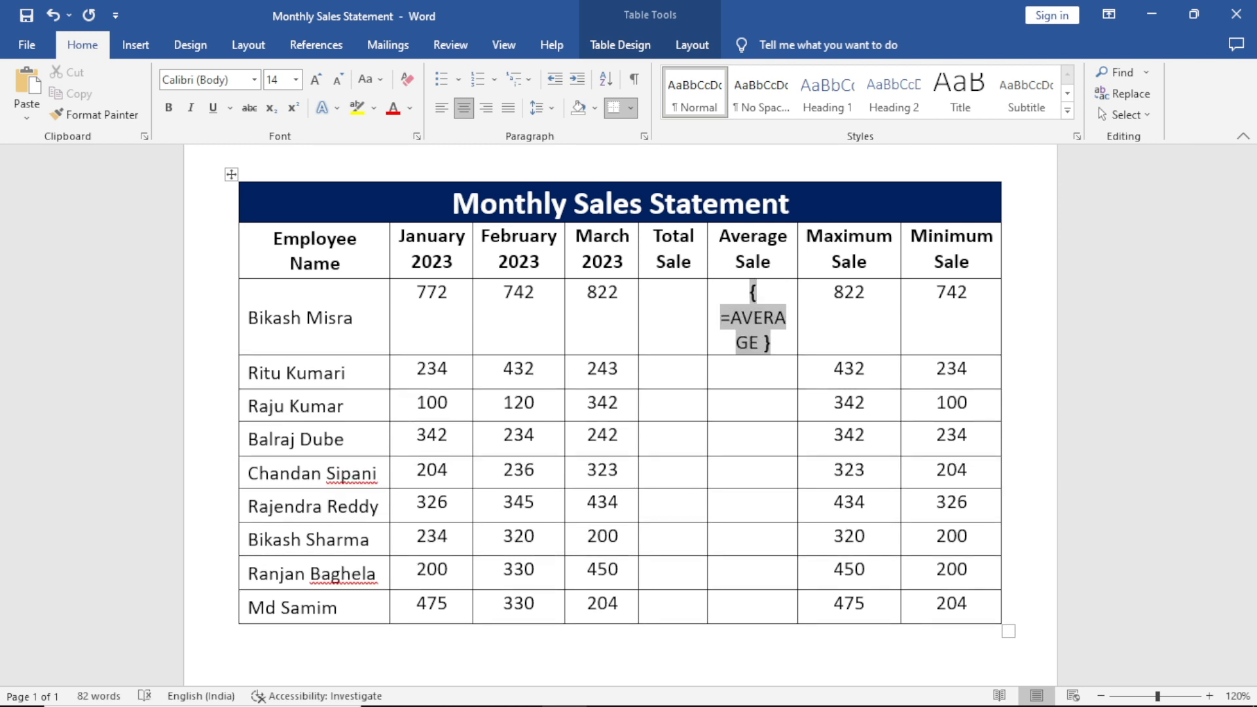
{"action": "type", "text": "("}
{"action": "type", "text": "LEFT"}
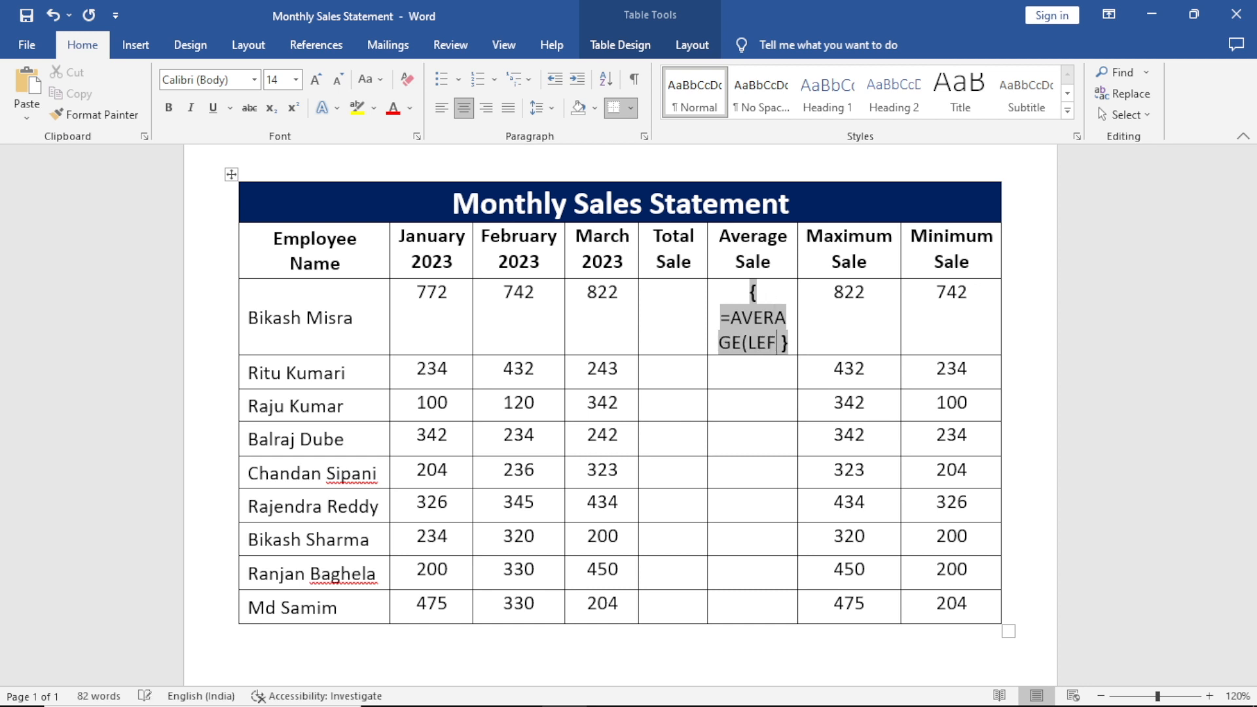
{"action": "type", "text": ")"}
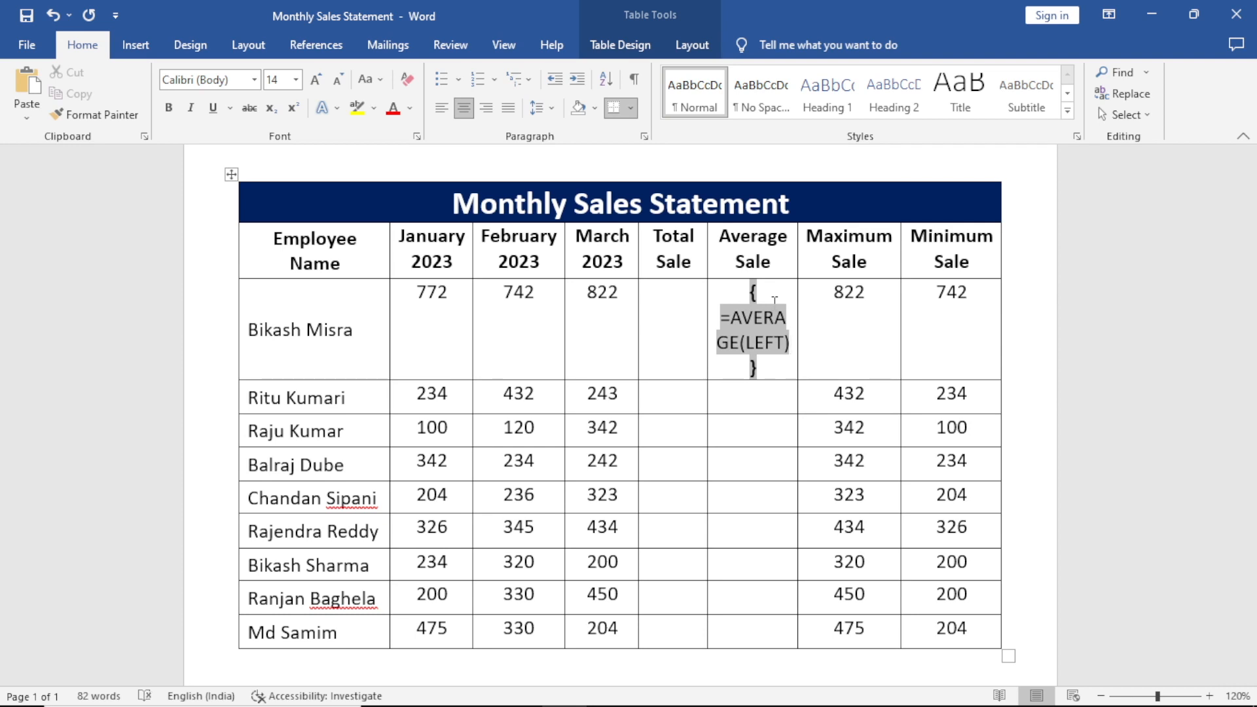
{"action": "key", "text": "F9"}
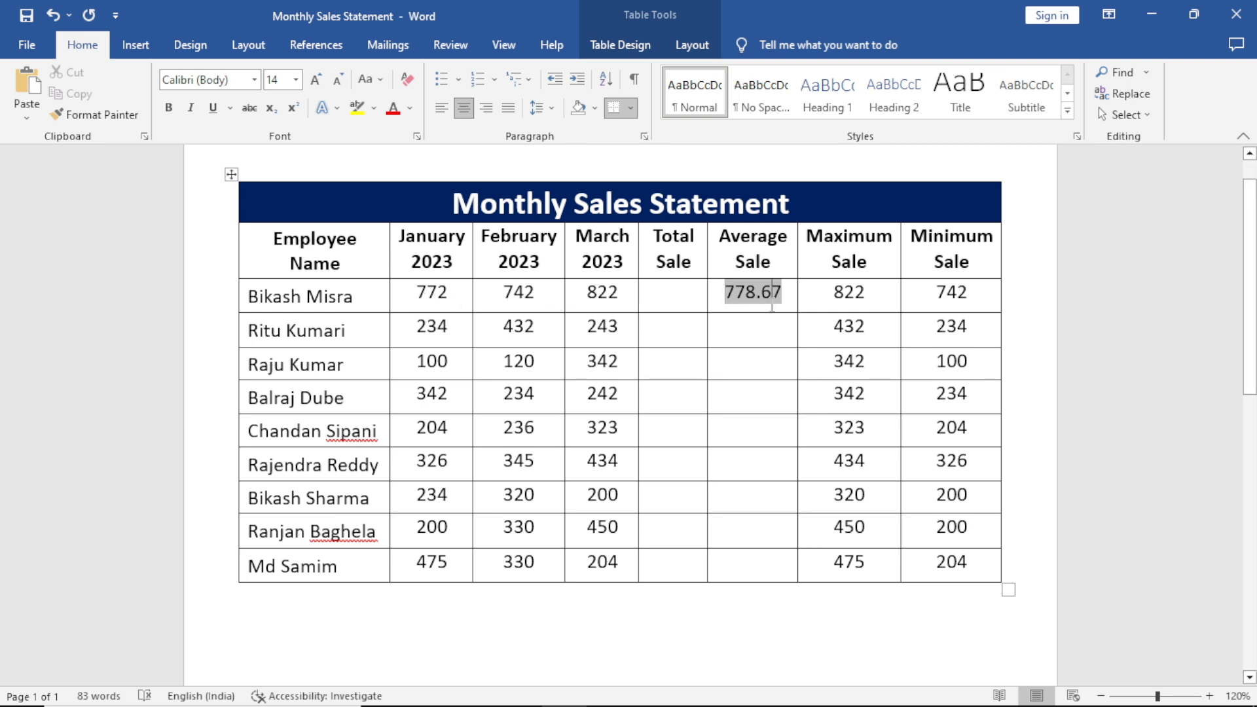
Copy the first Average Sale field into the remaining employees' Average Sale cells and recalculate the pasted fields
{"action": "key", "text": "shift+Right"}
{"action": "key", "text": "shift+Right"}
{"action": "key", "text": "shift+Left"}
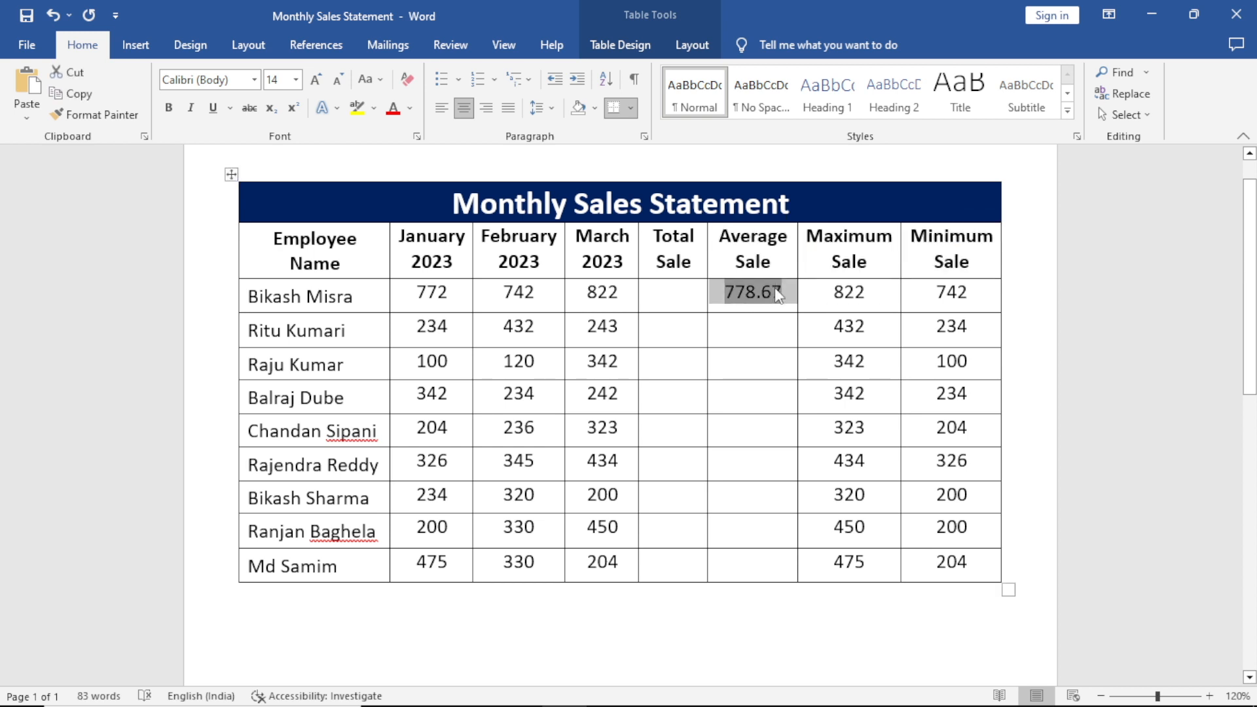
{"action": "left_click_drag", "start_coordinate": [746, 337], "coordinate": [767, 574]}
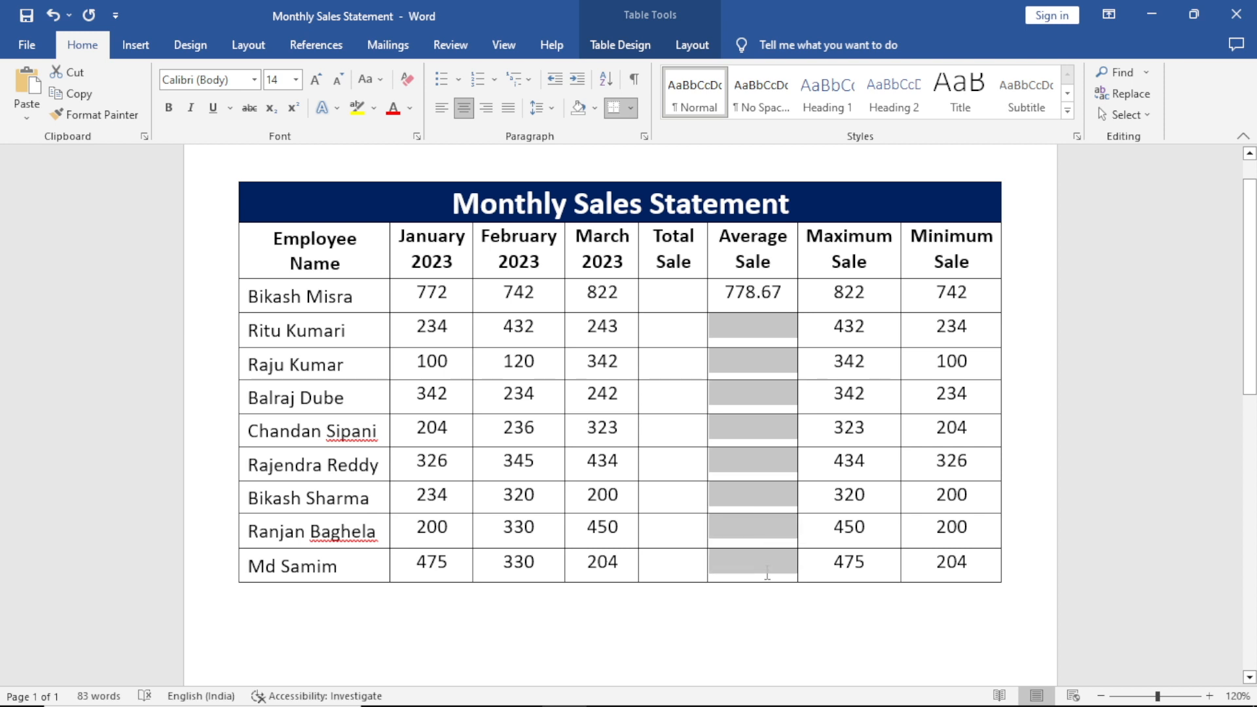
{"action": "type", "text": "778.67 778.67 778.67 778.67 778.67 778.67 778.67 778.67"}
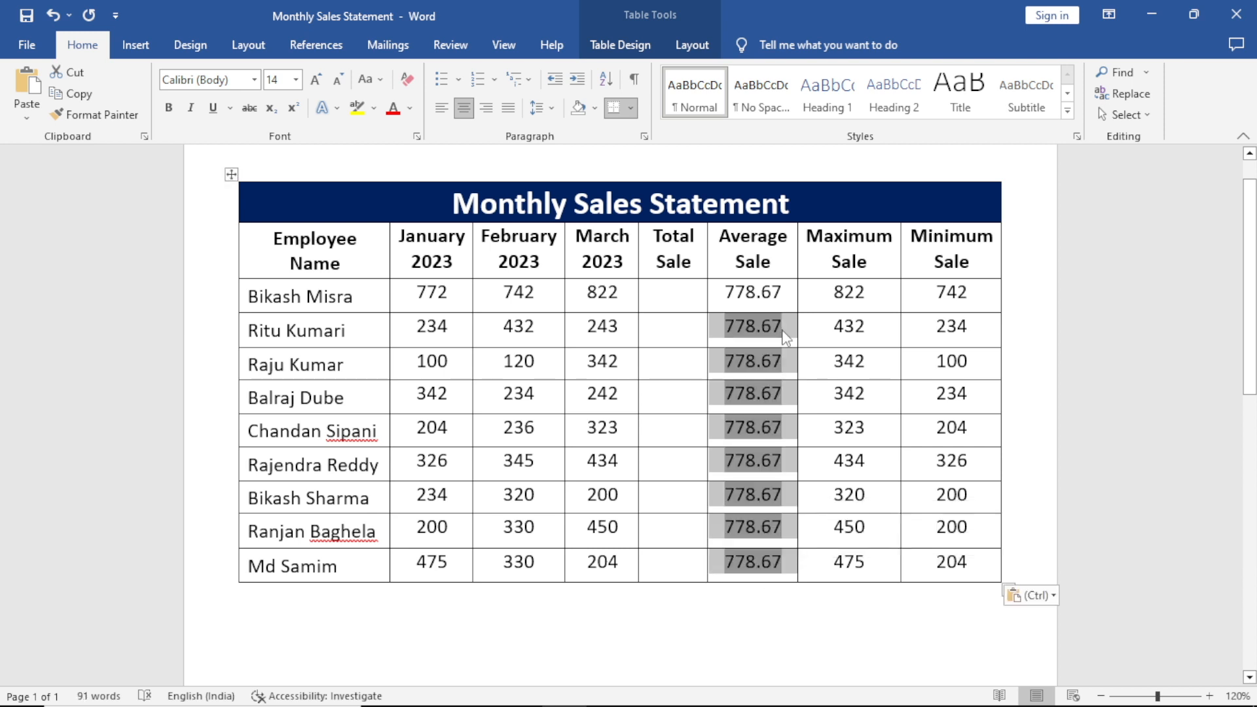
{"action": "key", "text": "F9"}
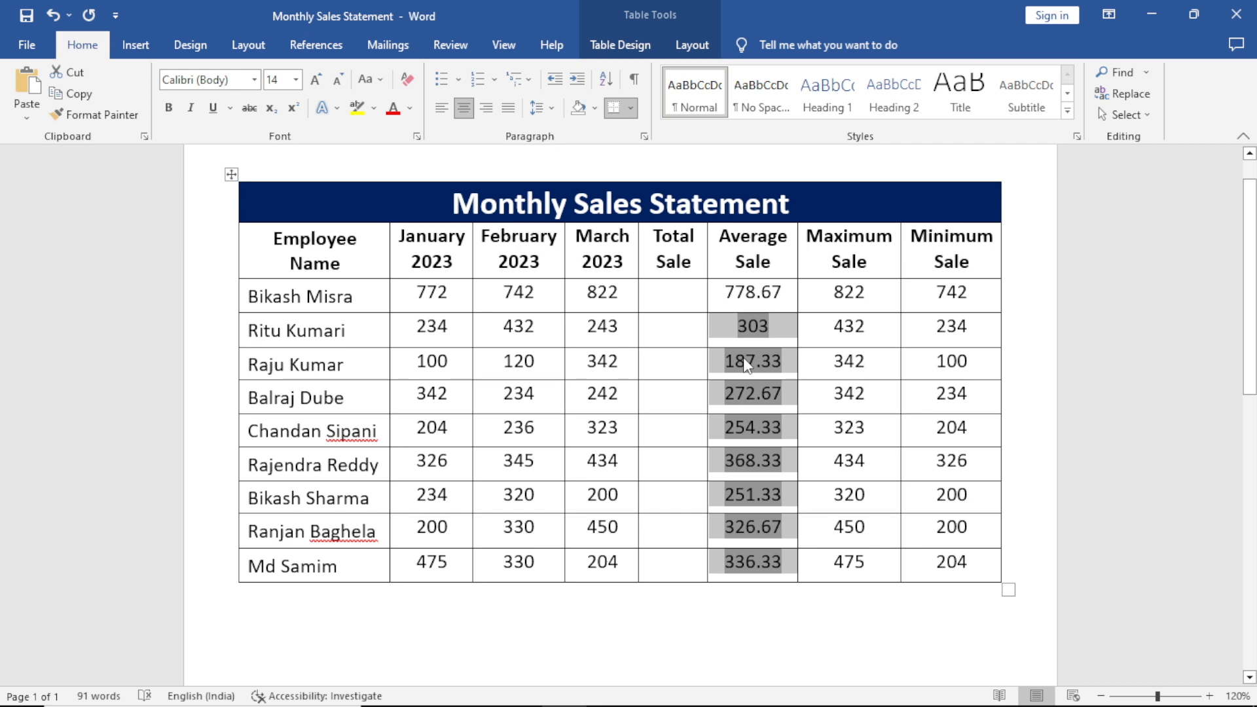
Insert a calculated field =SUM(LEFT) in the first employee's Total Sale cell and update it to show the result
{"action": "left_click", "coordinate": [673, 298]}
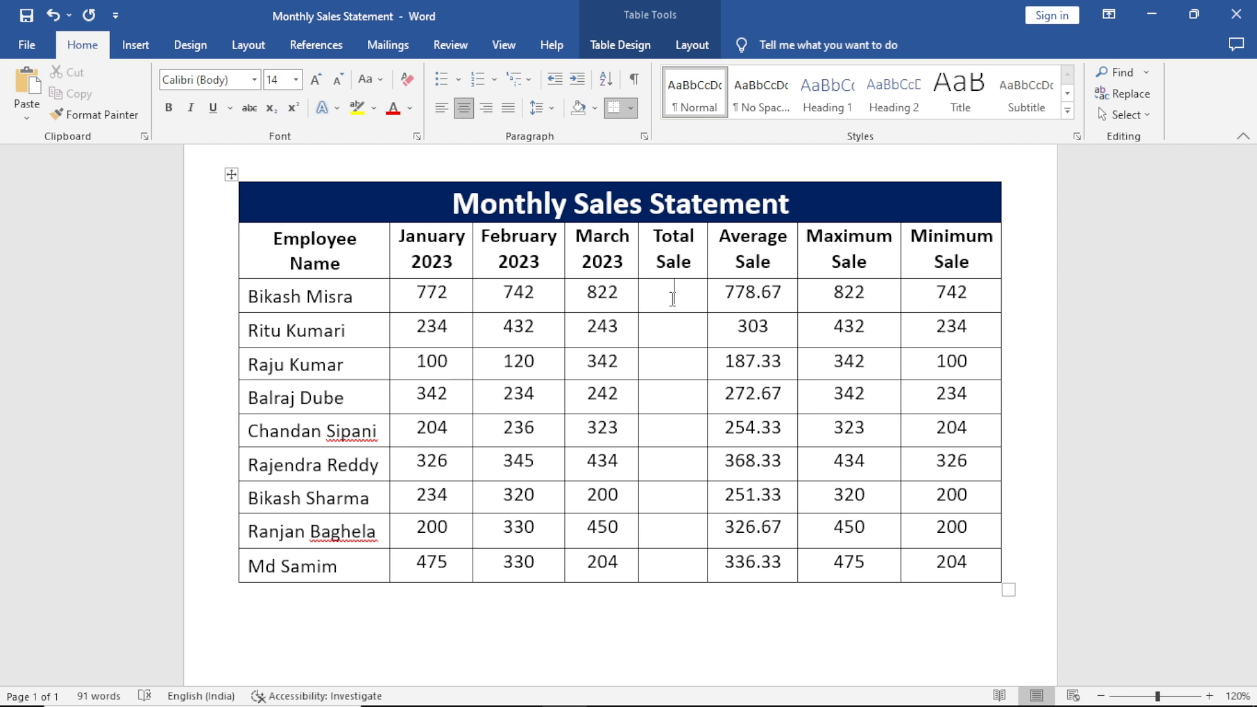
{"action": "key", "text": "ctrl+F9"}
{"action": "type", "text": "=SUM("}
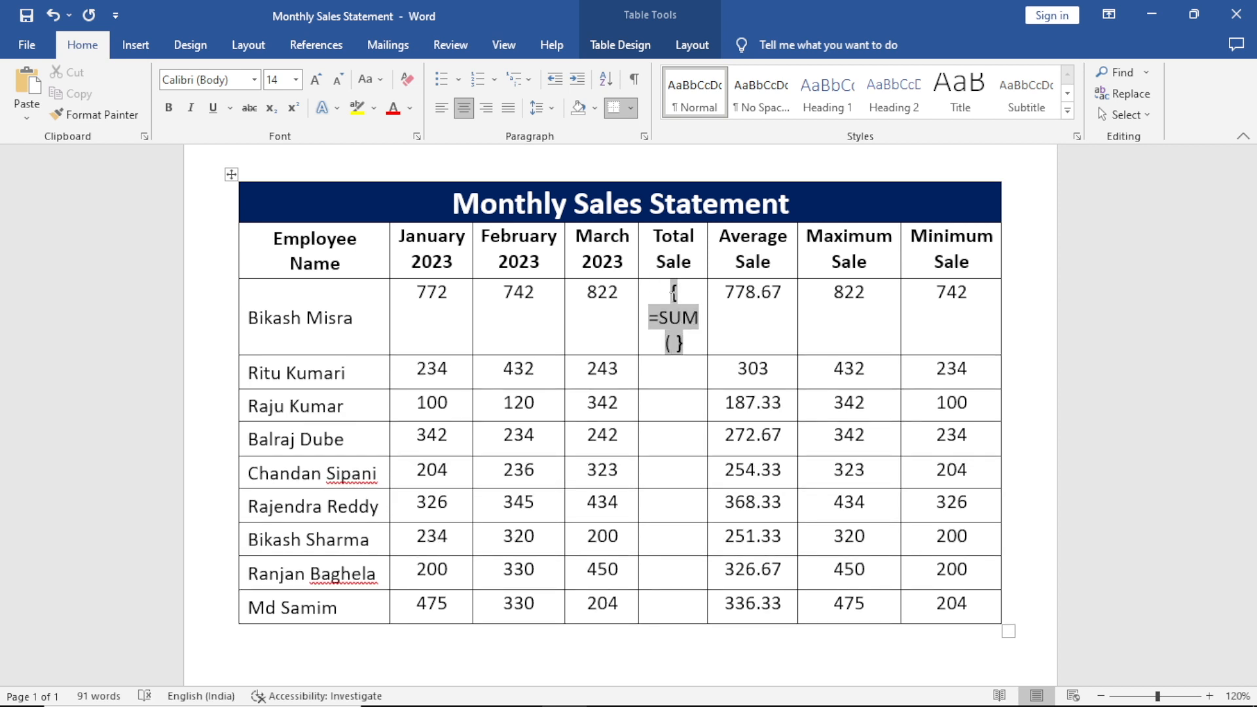
{"action": "type", "text": "LEFT)"}
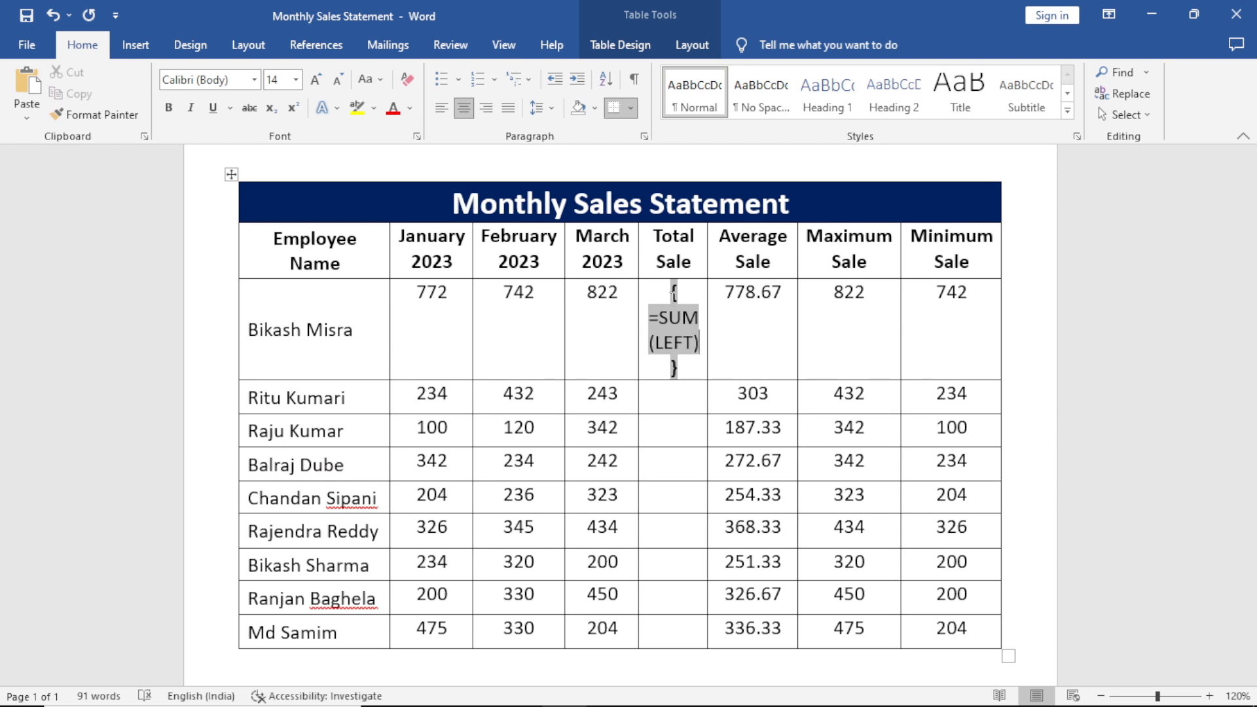
{"action": "key", "text": "F9"}
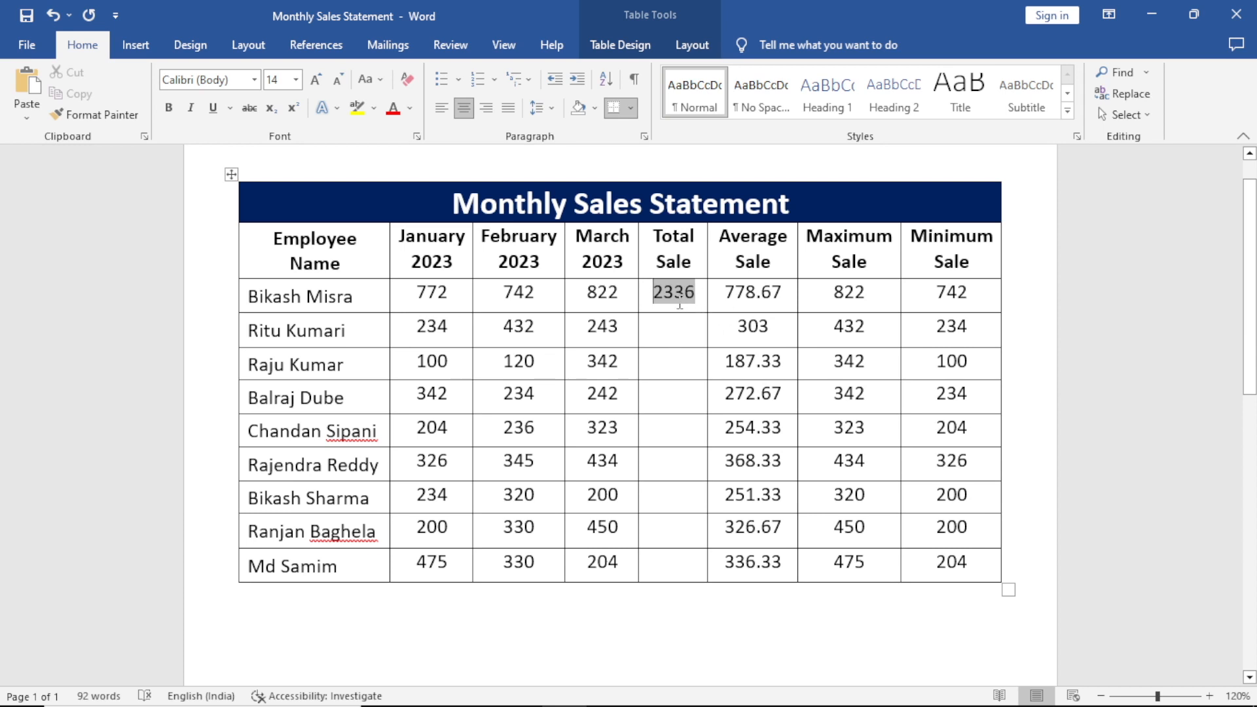
Copy the first Total Sale field into the remaining employees' Total Sale cells and recalculate the pasted fields
{"action": "left_click", "coordinate": [679, 327]}
{"action": "left_click", "coordinate": [656, 294]}
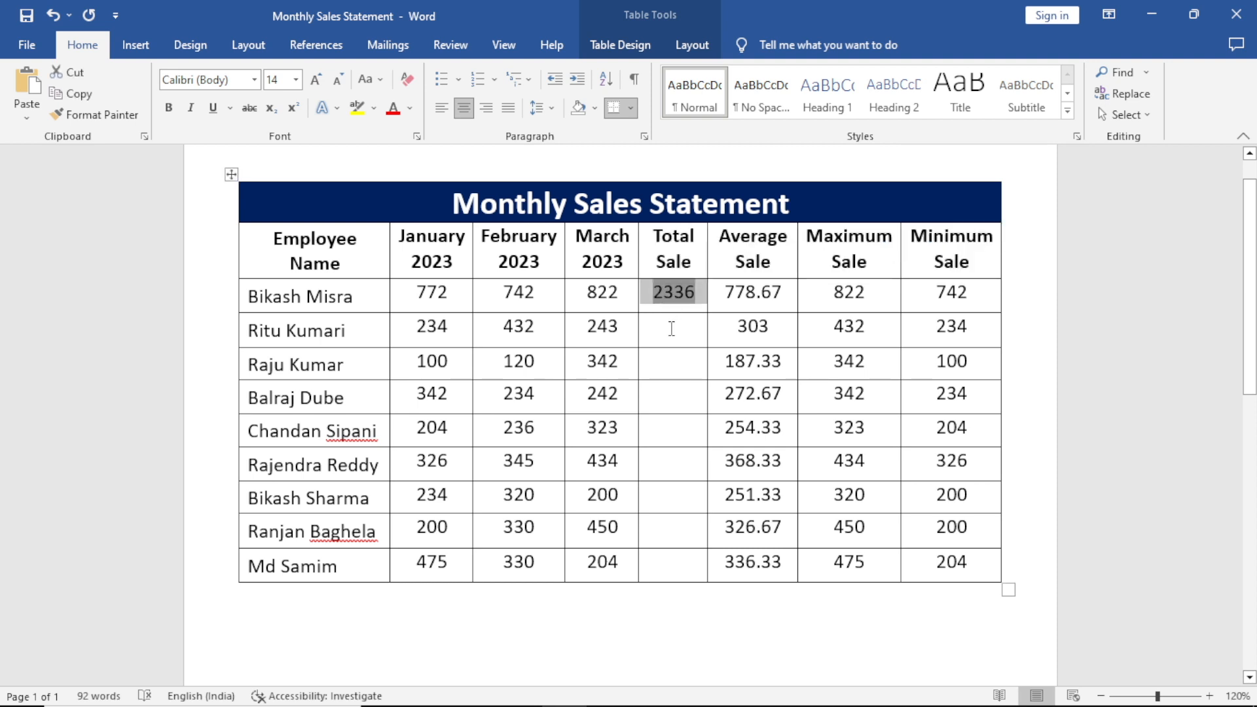
{"action": "left_click_drag", "start_coordinate": [673, 327], "coordinate": [668, 559]}
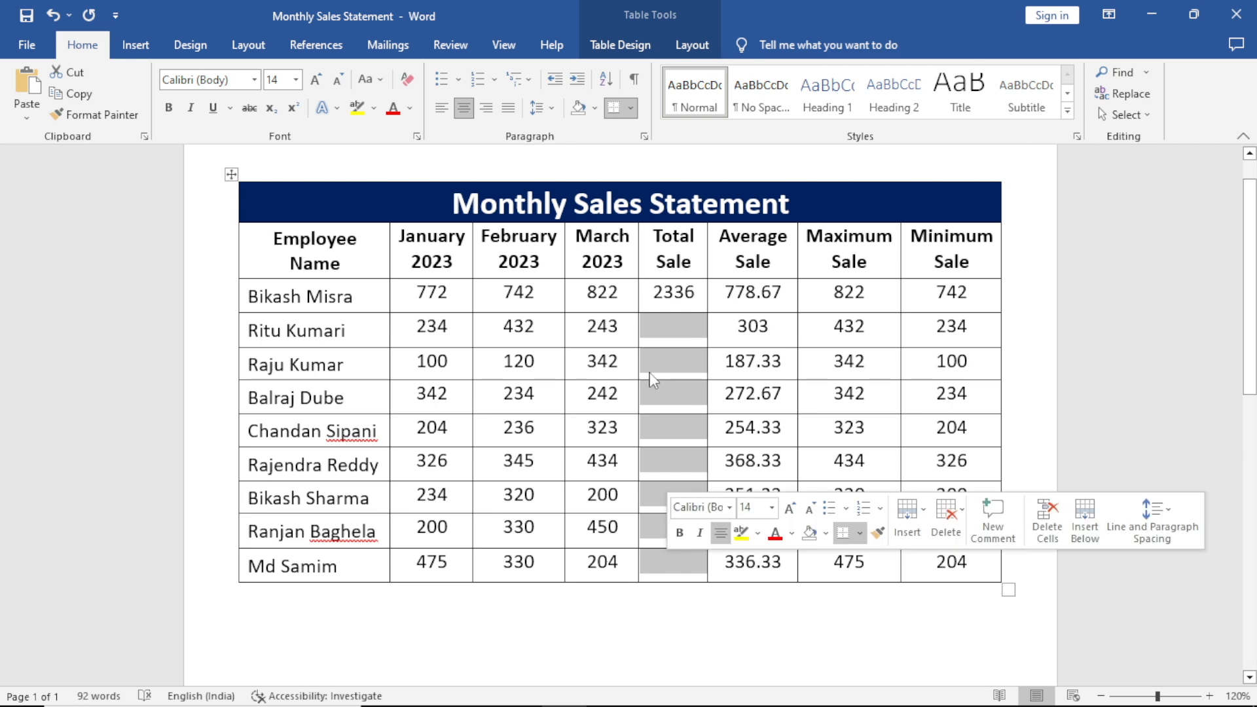
{"action": "key", "text": "ctrl+v"}
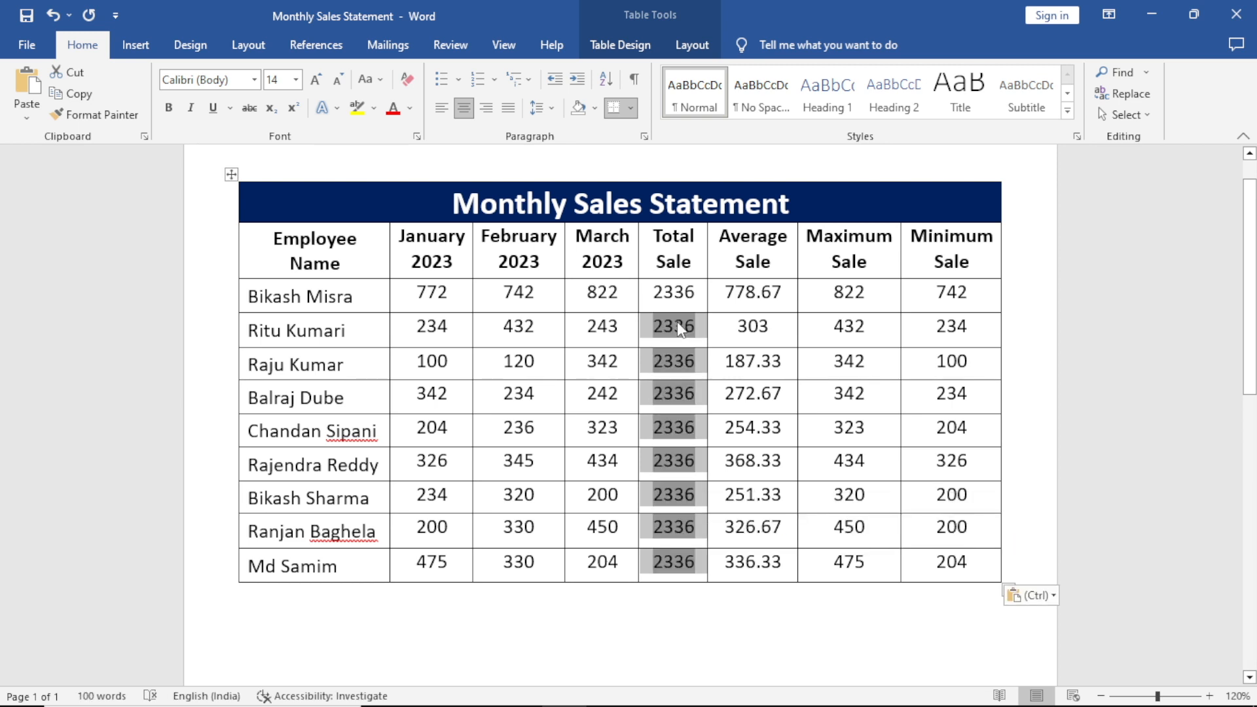
{"action": "key", "text": "F9"}
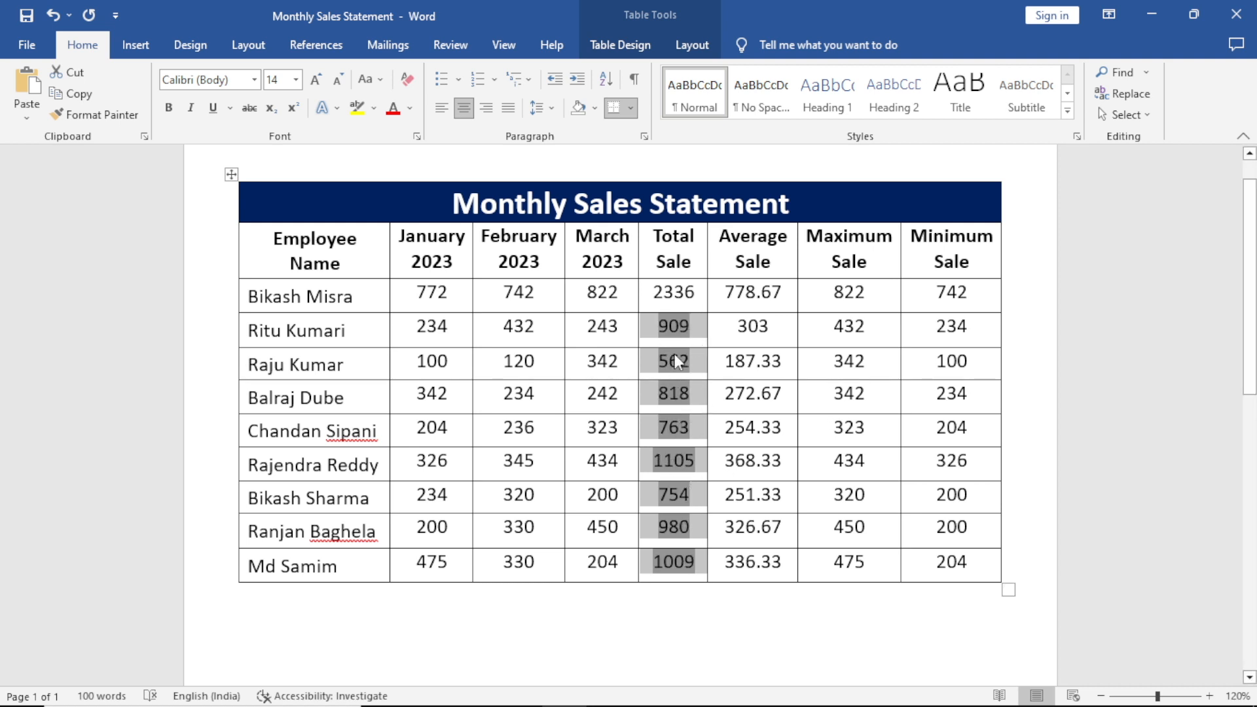
{"action": "left_click", "coordinate": [881, 562]}
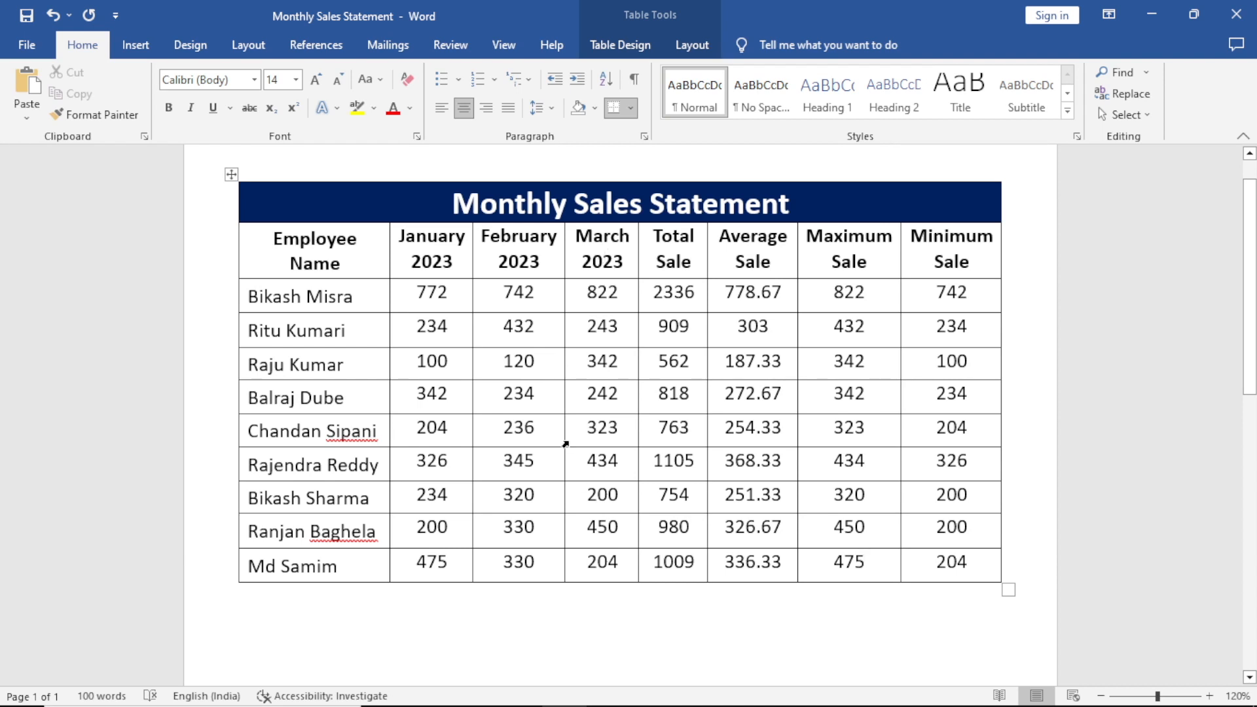
Add a new row at the end of the table and label its first cell TOTAL in bold, centred
{"action": "left_click", "coordinate": [982, 570]}
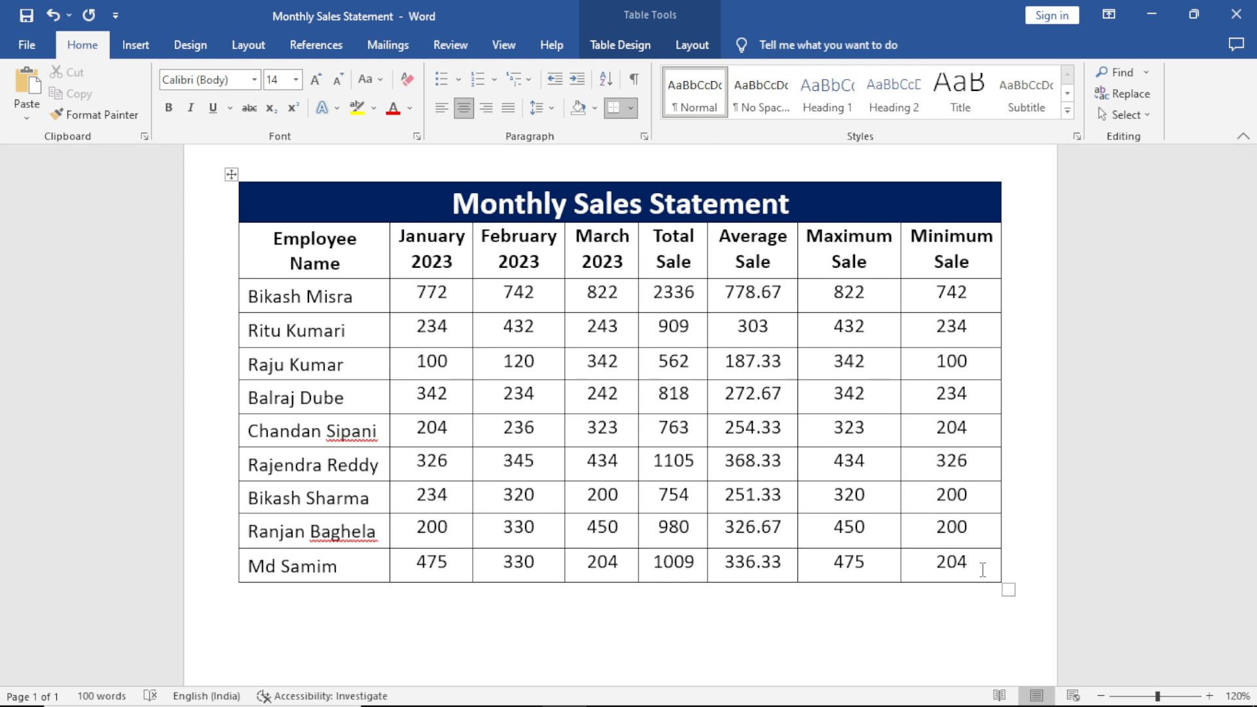
{"action": "key", "text": "Tab"}
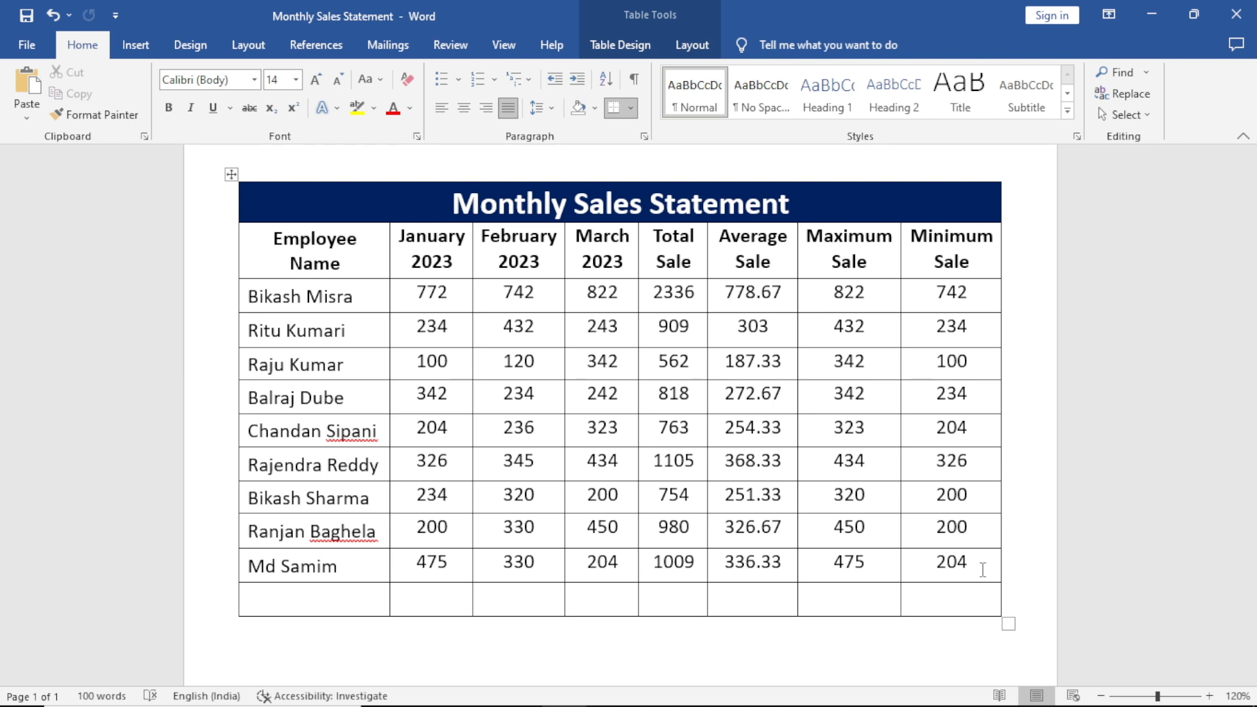
{"action": "type", "text": "TOTAL"}
{"action": "left_click_drag", "start_coordinate": [303, 602], "coordinate": [243, 603]}
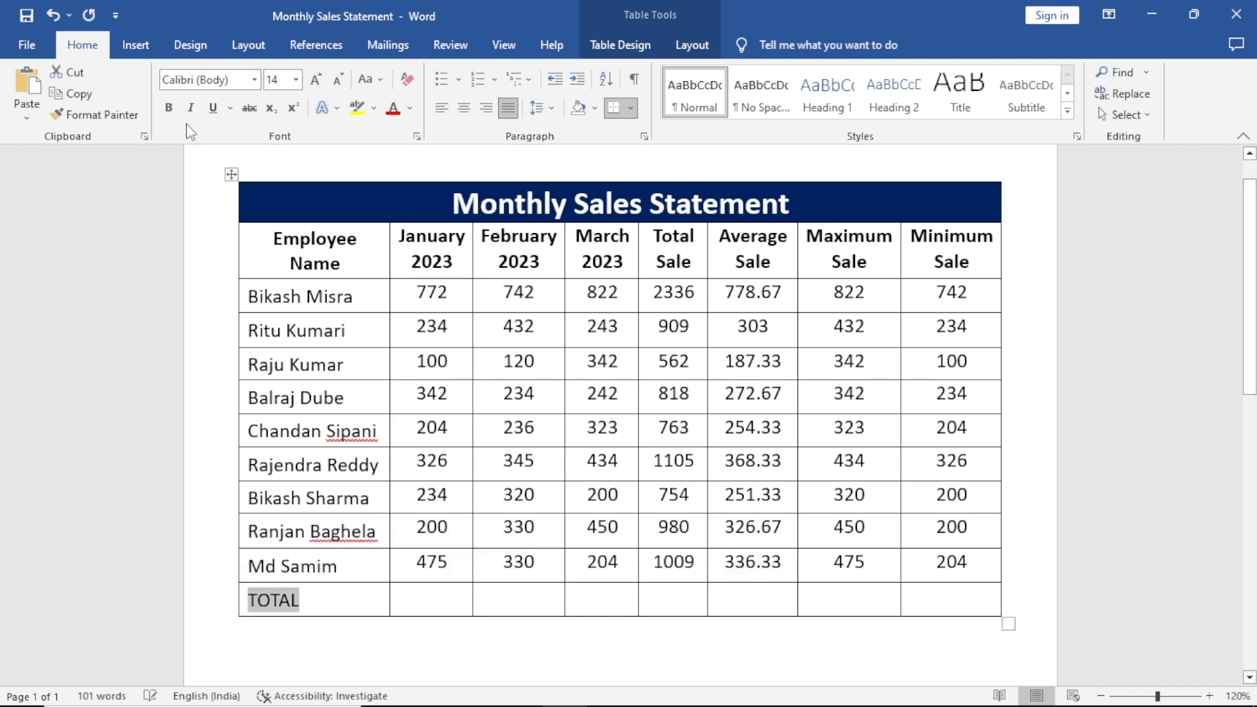
{"action": "left_click", "coordinate": [168, 108]}
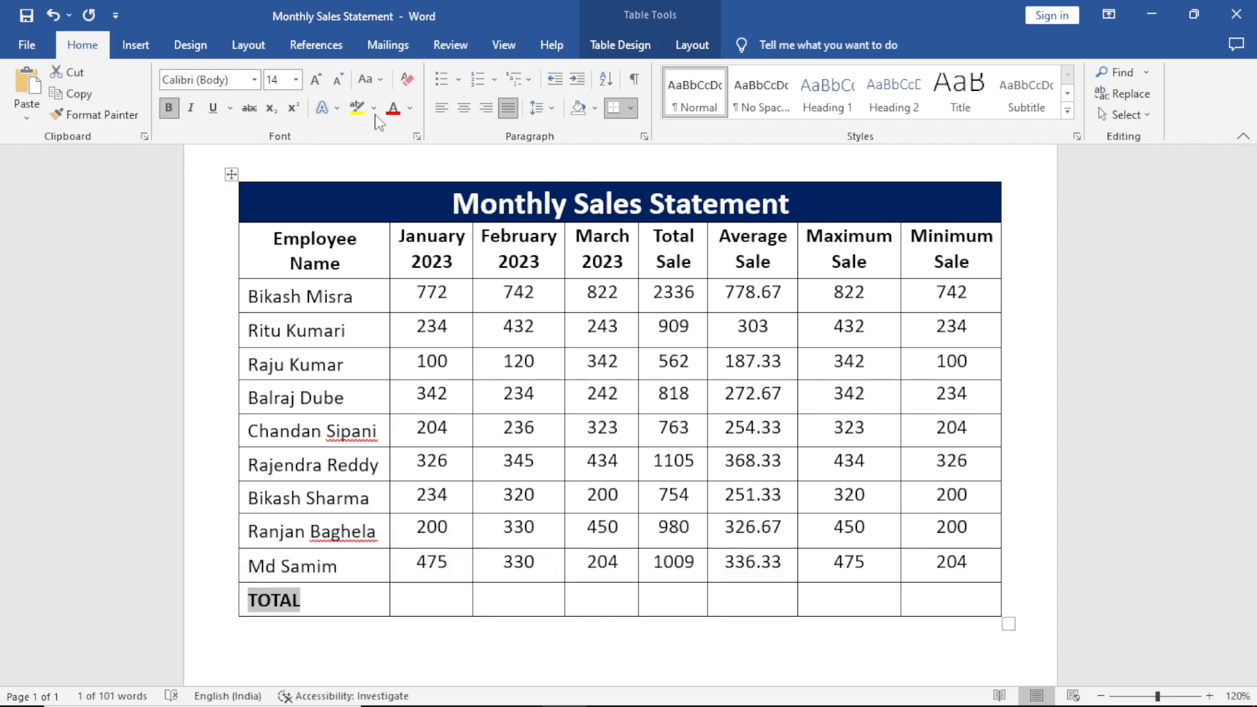
{"action": "left_click", "coordinate": [464, 107]}
Insert a calculated field =SUM(ABOVE) in the TOTAL row's January 2023 cell and update it to show the result
{"action": "key", "text": "Tab"}
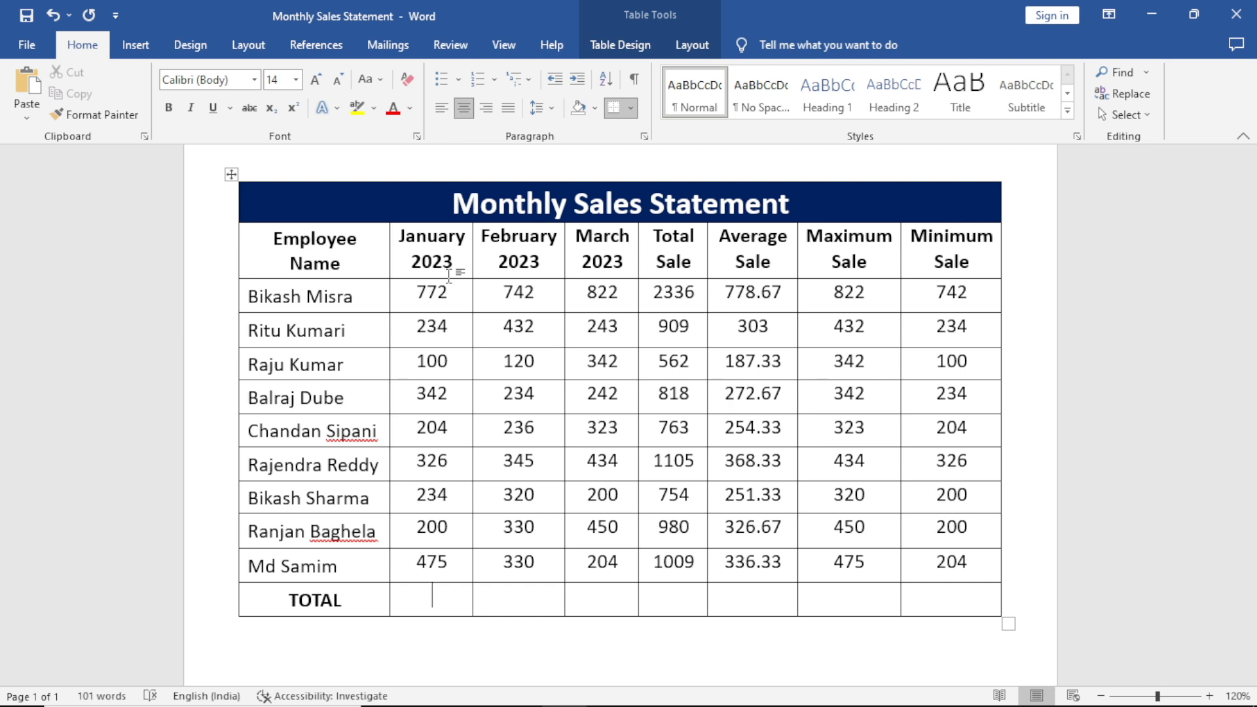
{"action": "key", "text": "ctrl+F9"}
{"action": "type", "text": "="}
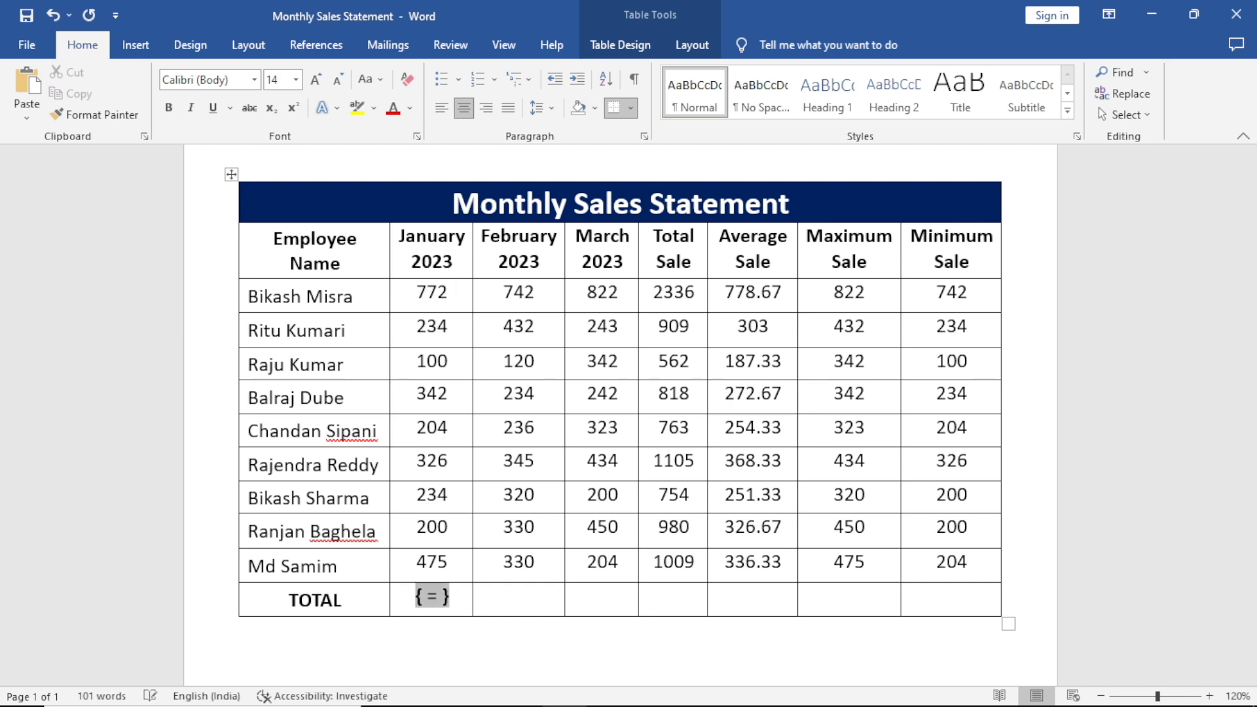
{"action": "type", "text": "SUM"}
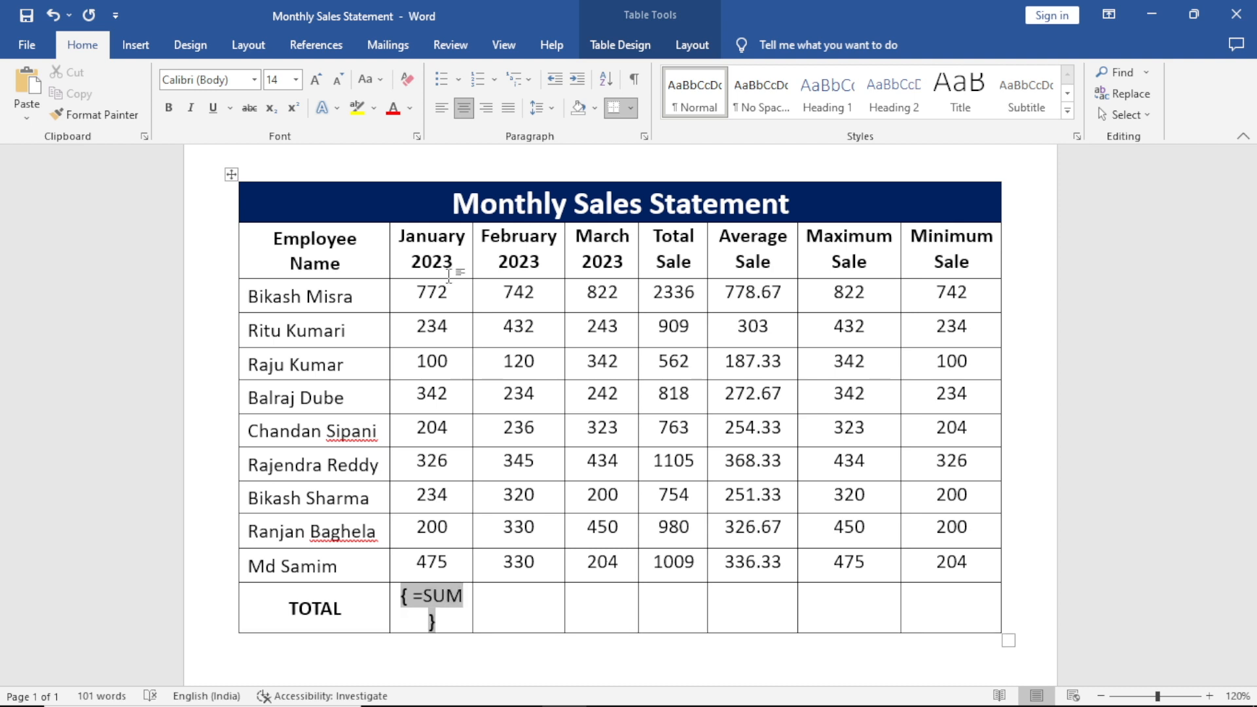
{"action": "type", "text": "("}
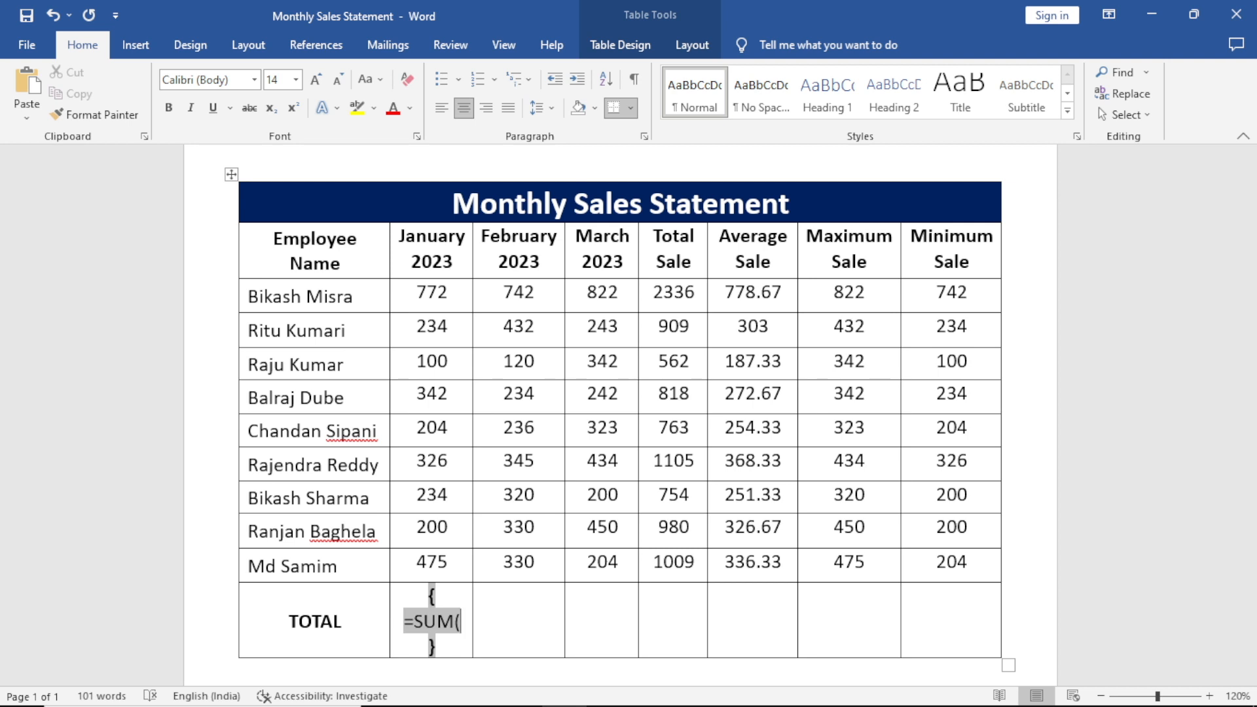
{"action": "type", "text": "ABOVE"}
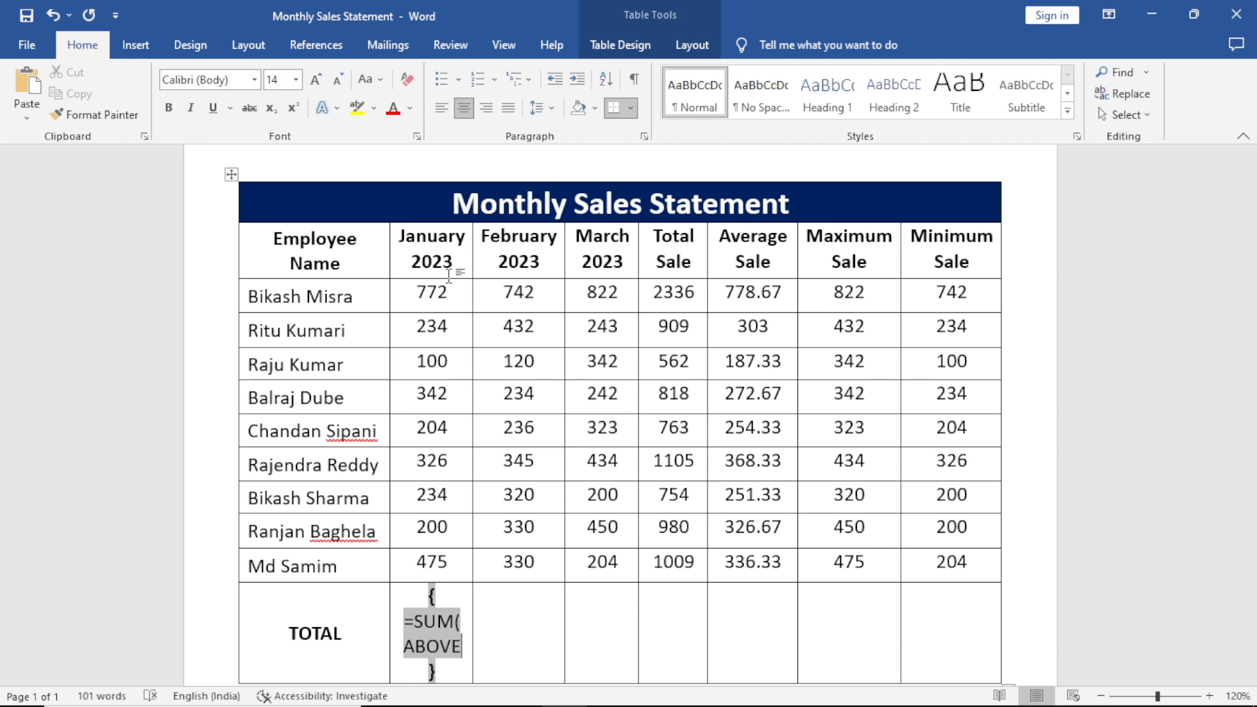
{"action": "type", "text": ")"}
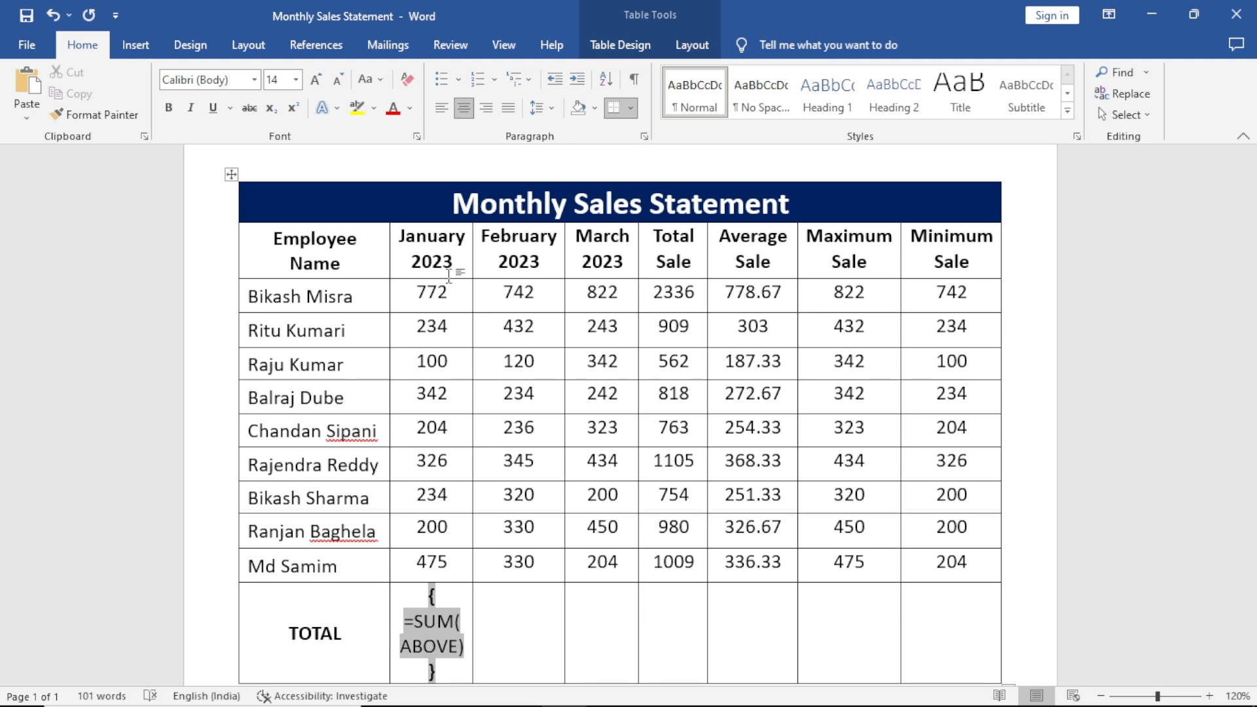
{"action": "key", "text": "F9"}
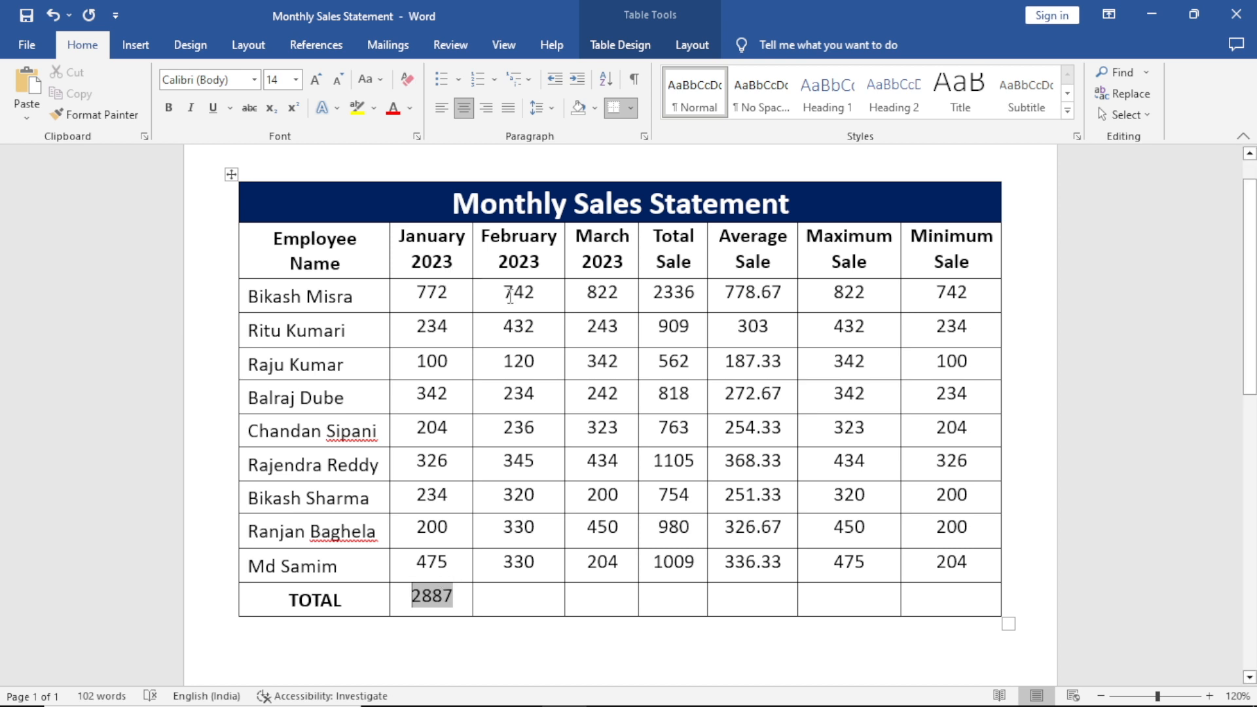
Insert a calculated field =SUM(ABOVE) in the TOTAL row's February 2023 cell and update it to show the result
{"action": "left_click", "coordinate": [519, 595]}
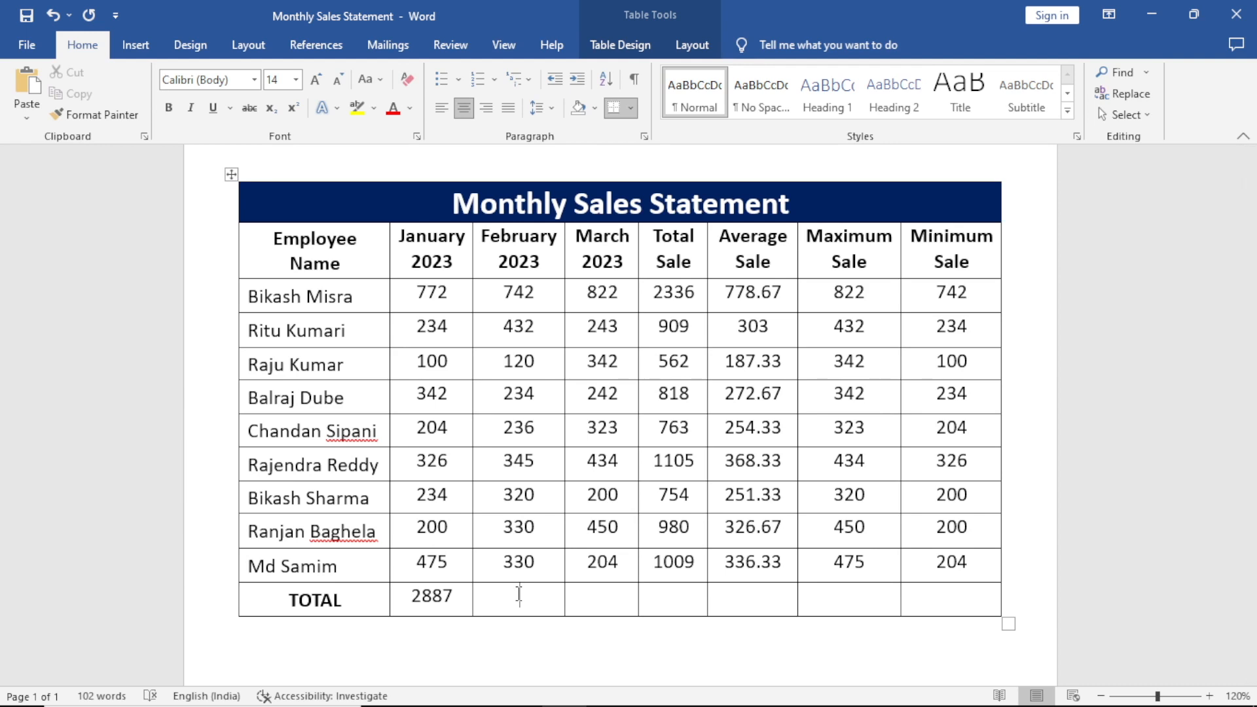
{"action": "key", "text": "ctrl+F9"}
{"action": "type", "text": "="}
{"action": "type", "text": "SUM"}
{"action": "type", "text": "(A"}
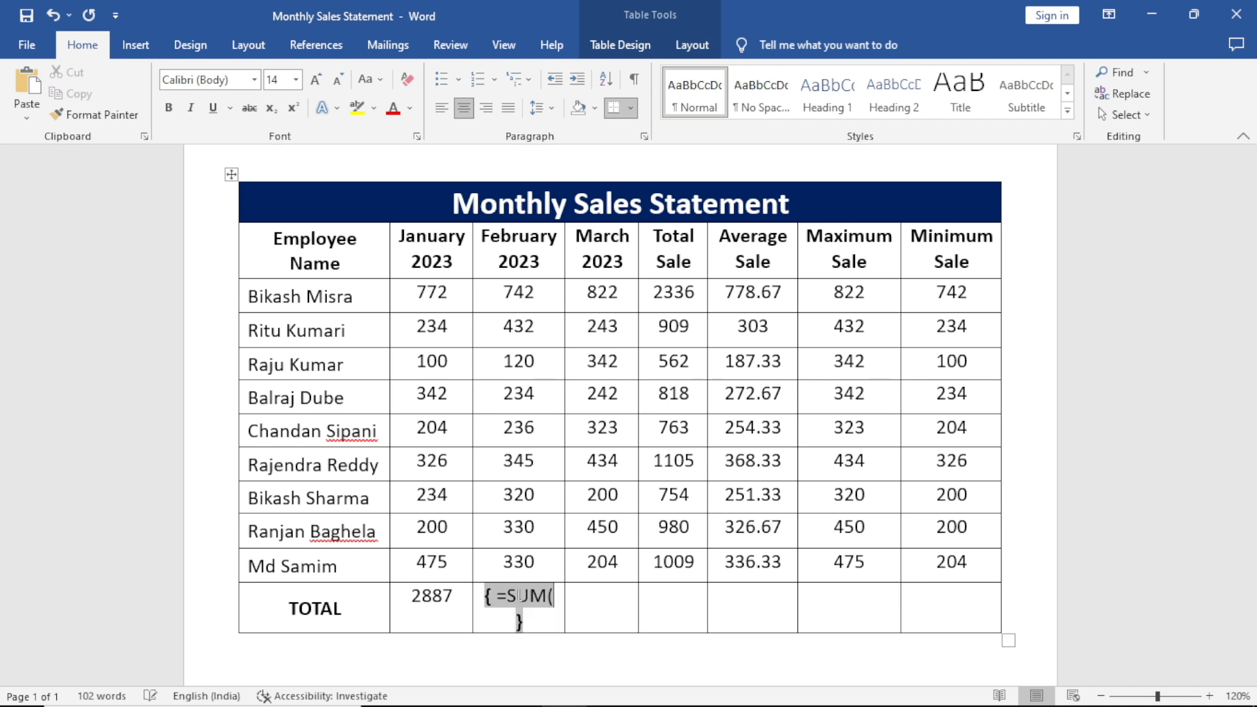
{"action": "type", "text": "BOVE"}
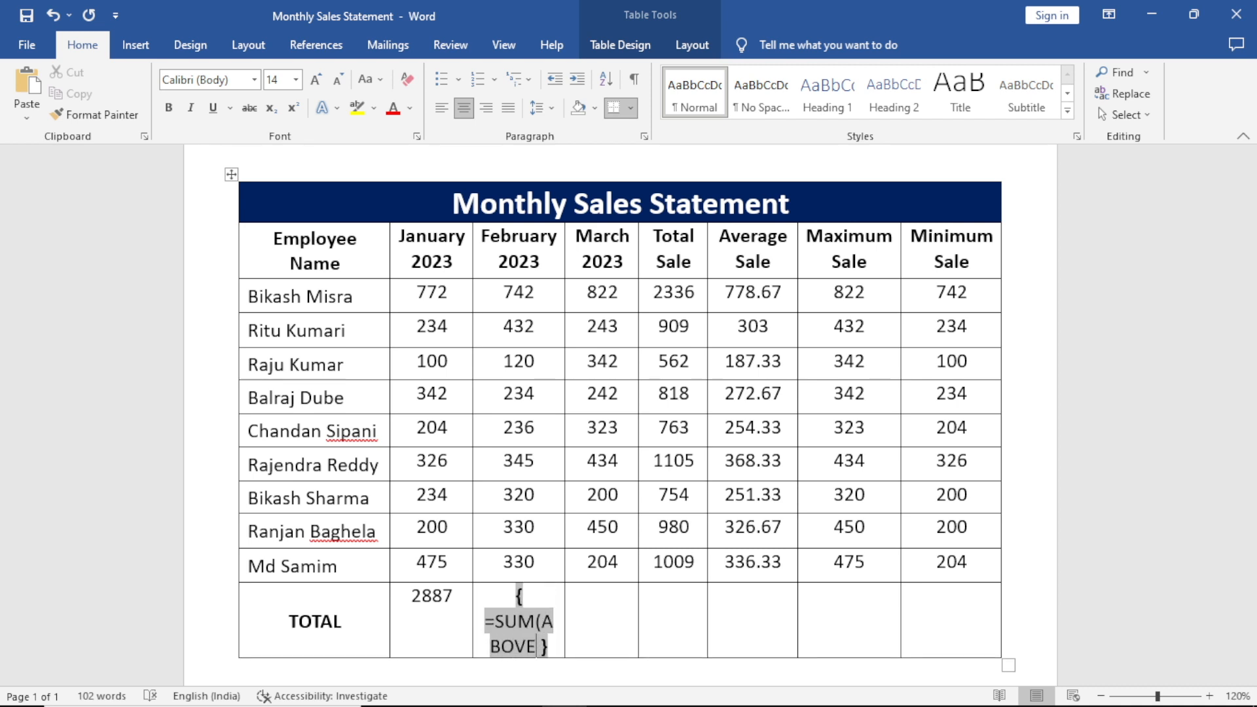
{"action": "type", "text": ")"}
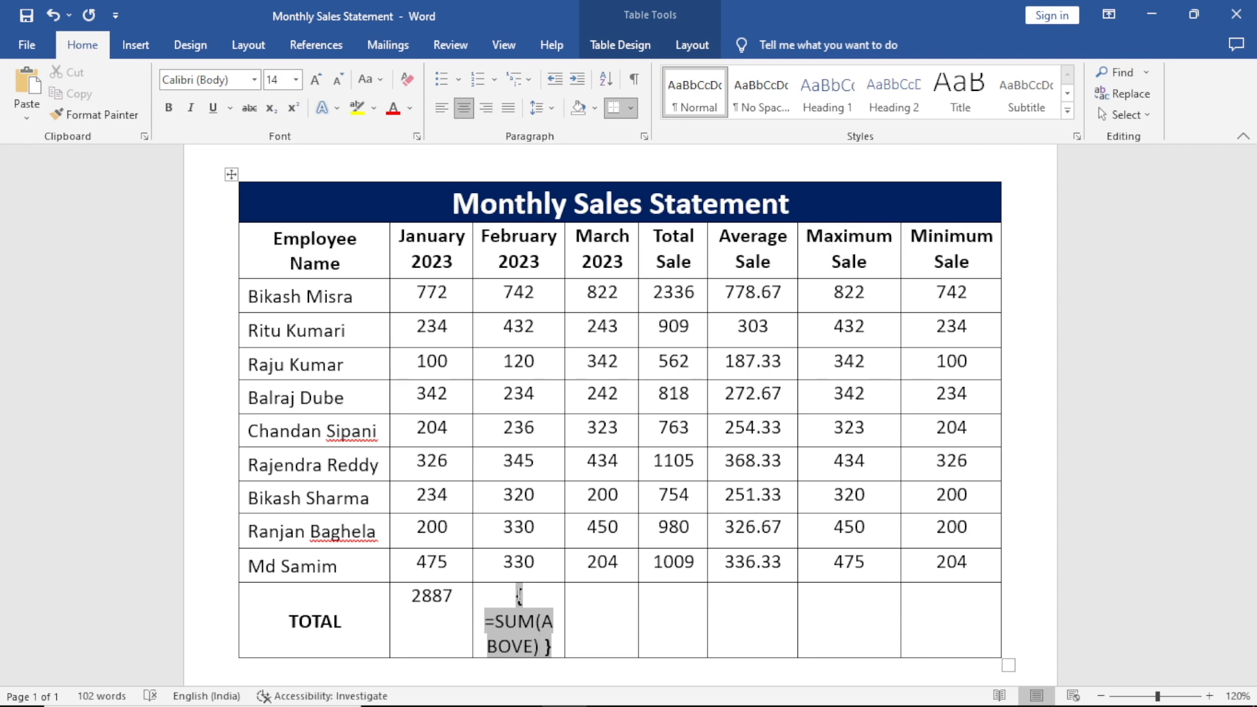
{"action": "key", "text": "F9"}
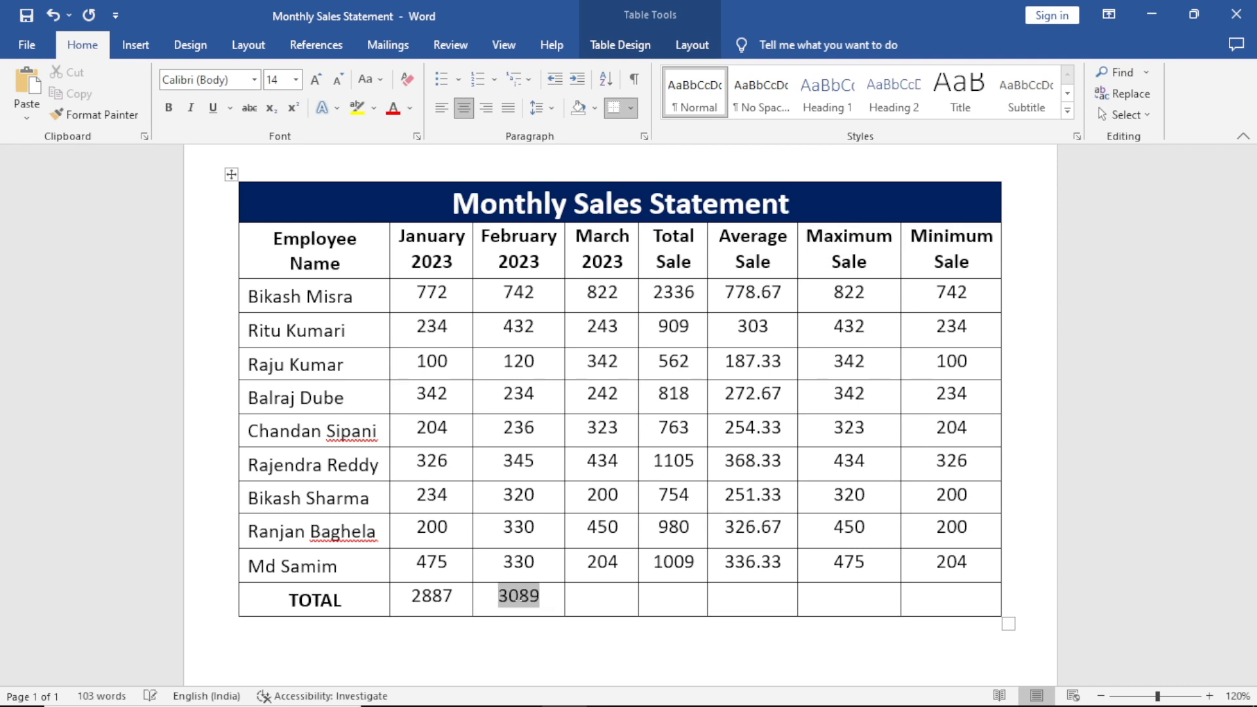
Insert a calculated field =SUM(ABOVE) in the TOTAL row's March 2023 cell and update it to show the result
{"action": "left_click", "coordinate": [607, 601]}
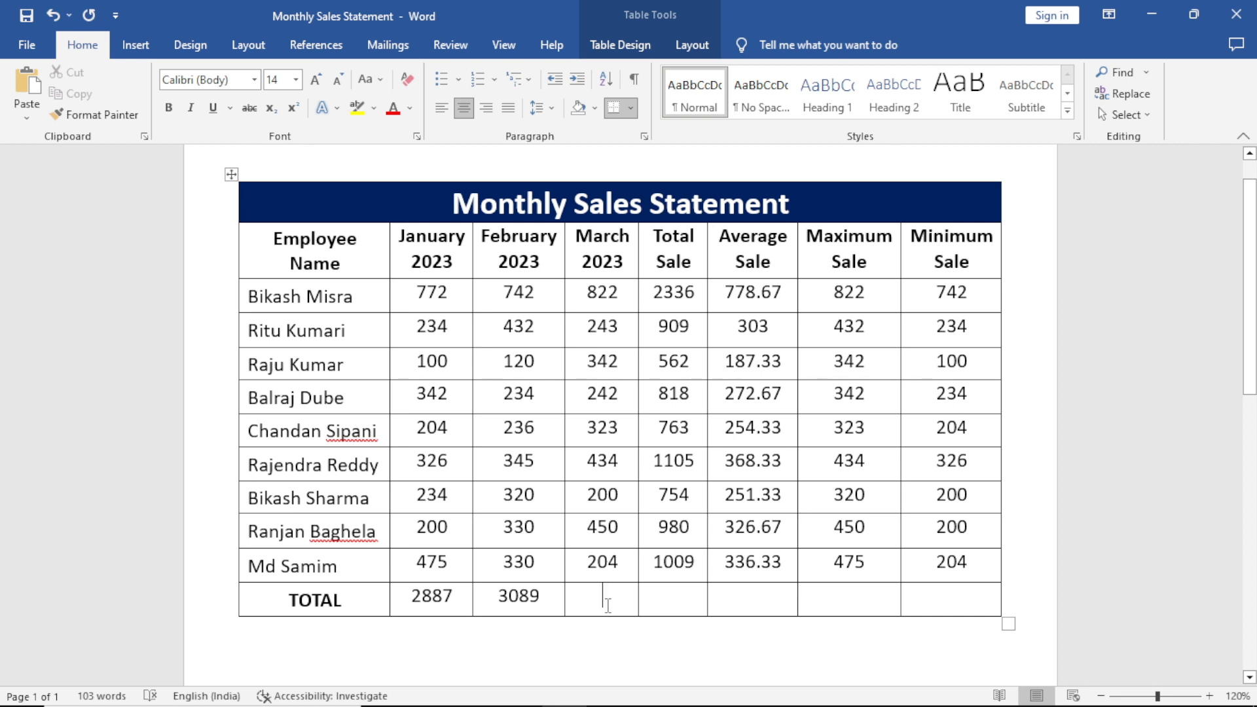
{"action": "key", "text": "ctrl+F9"}
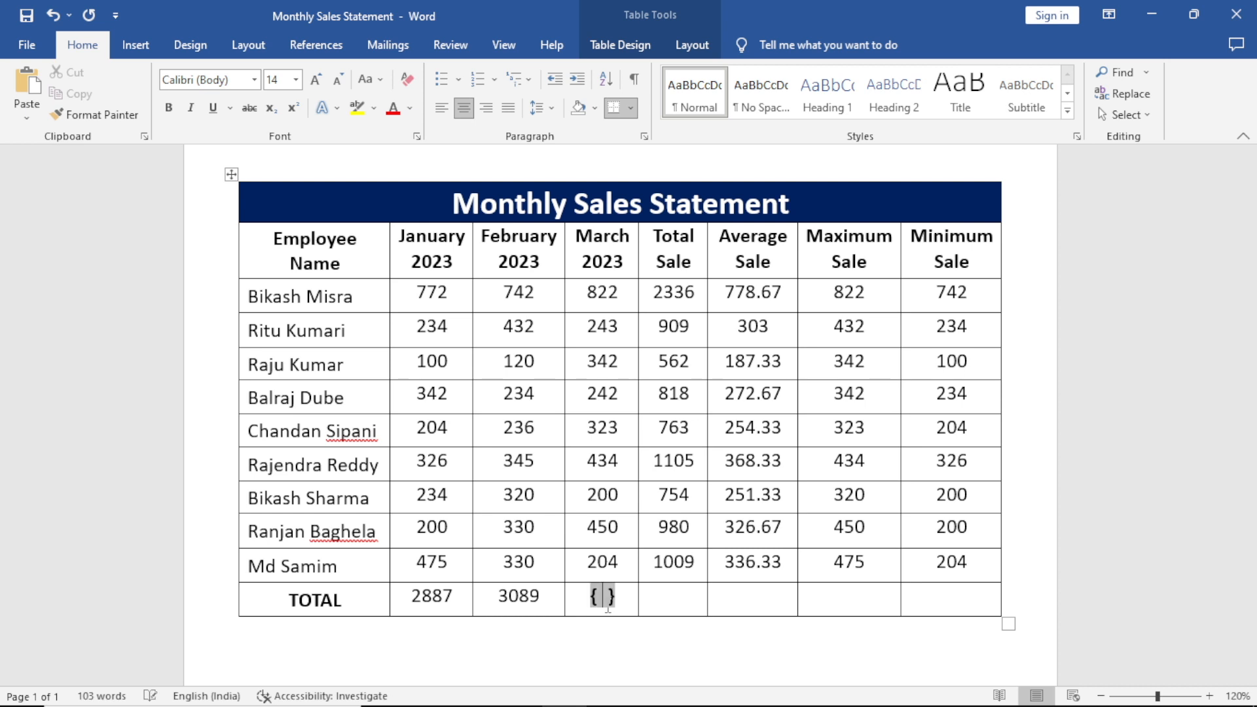
{"action": "type", "text": "=SUM( "}
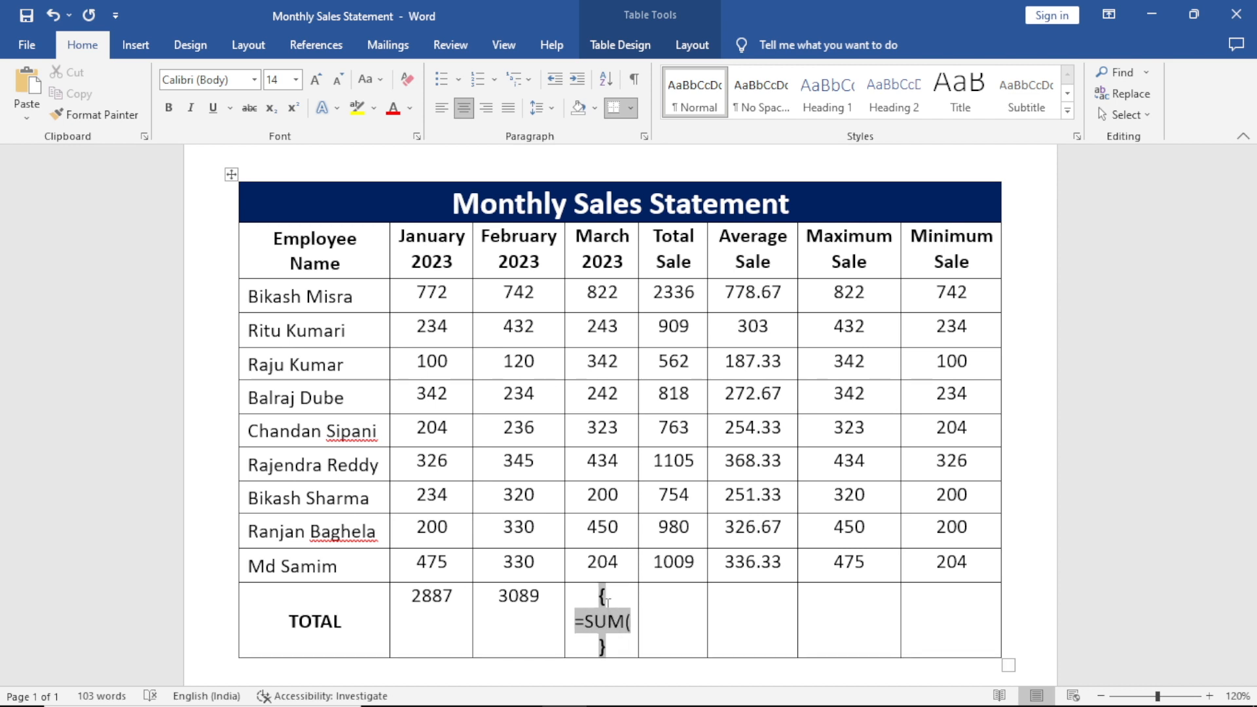
{"action": "type", "text": "ABOVE"}
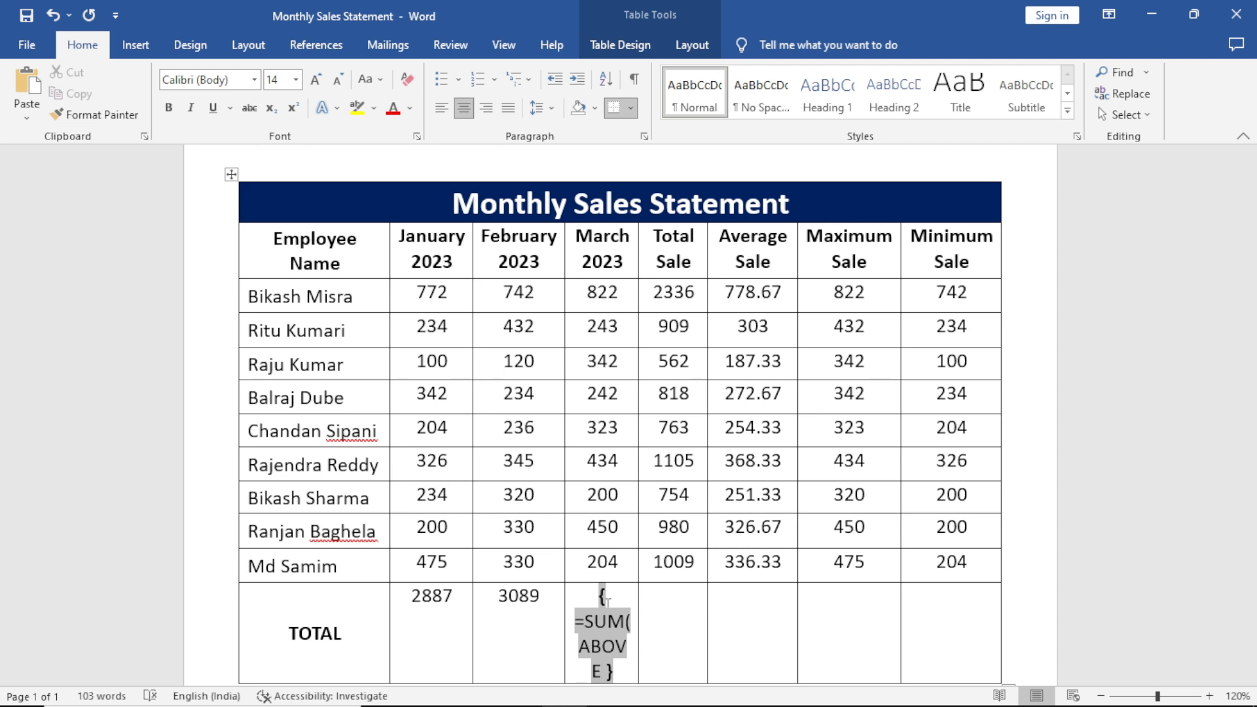
{"action": "type", "text": ")"}
{"action": "key", "text": "F9"}
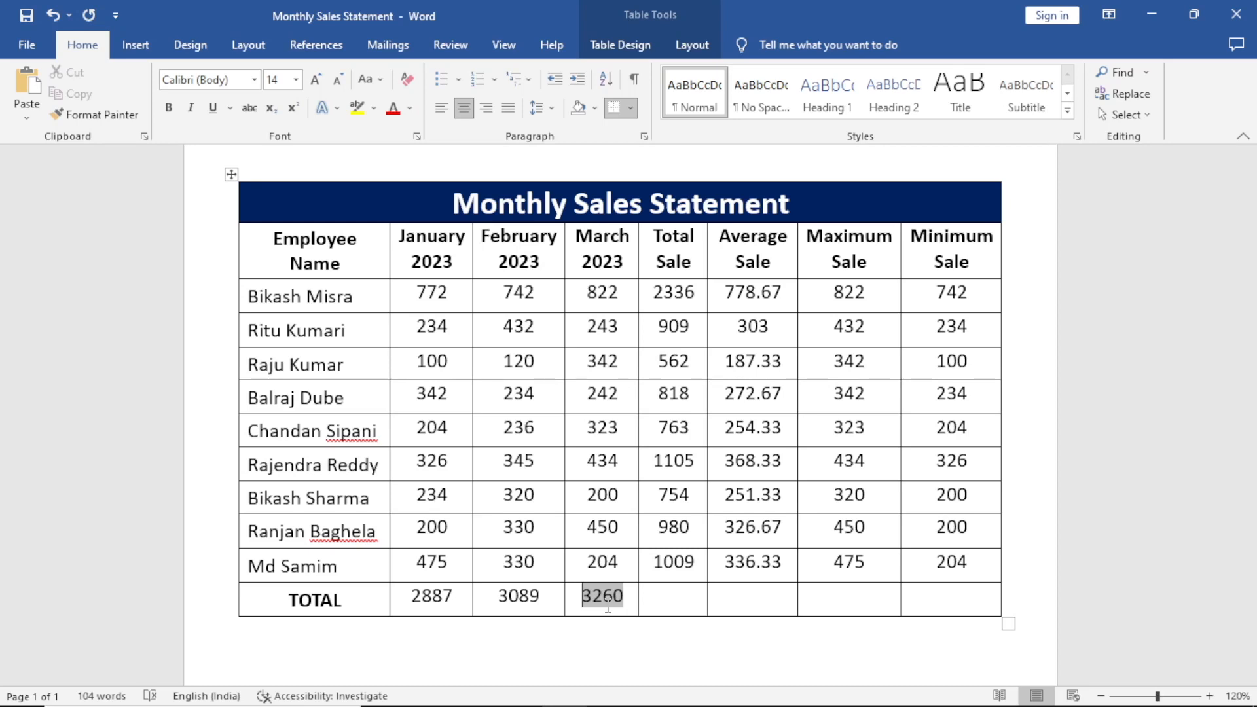
Merge the TOTAL row's four empty cells from Total Sale through Minimum Sale into one cell
{"action": "left_click_drag", "start_coordinate": [688, 593], "coordinate": [961, 601]}
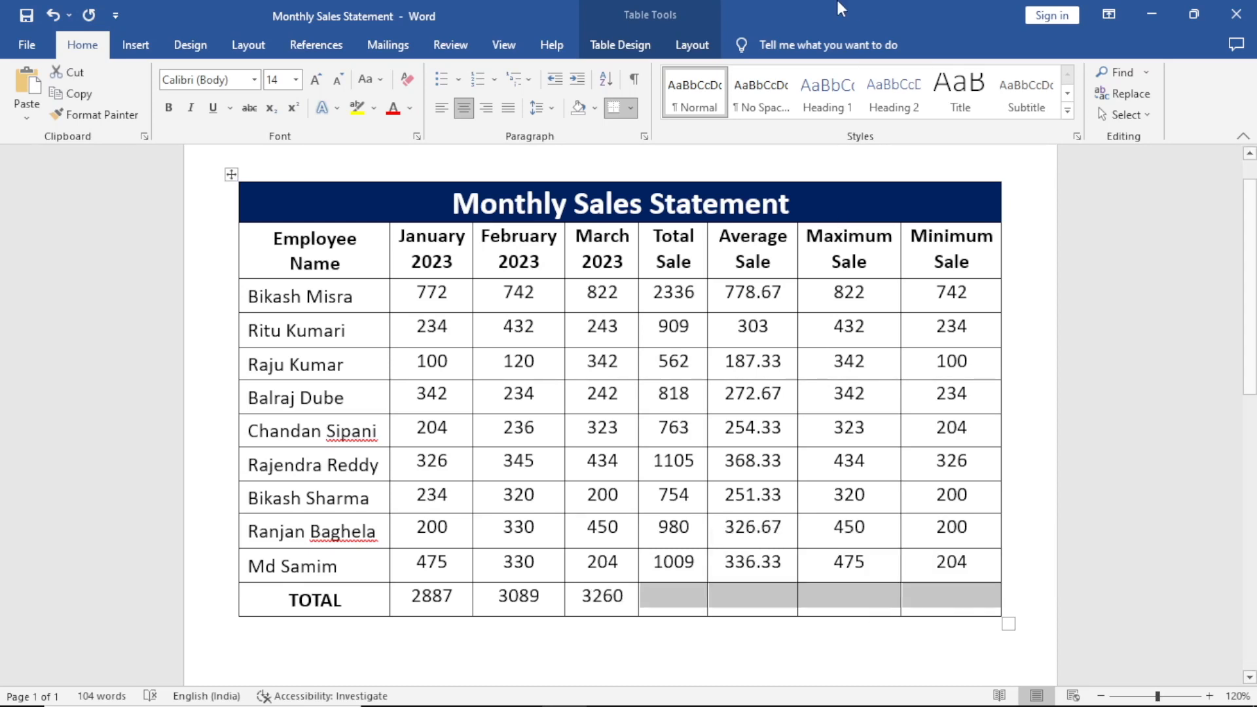
{"action": "left_click", "coordinate": [693, 48]}
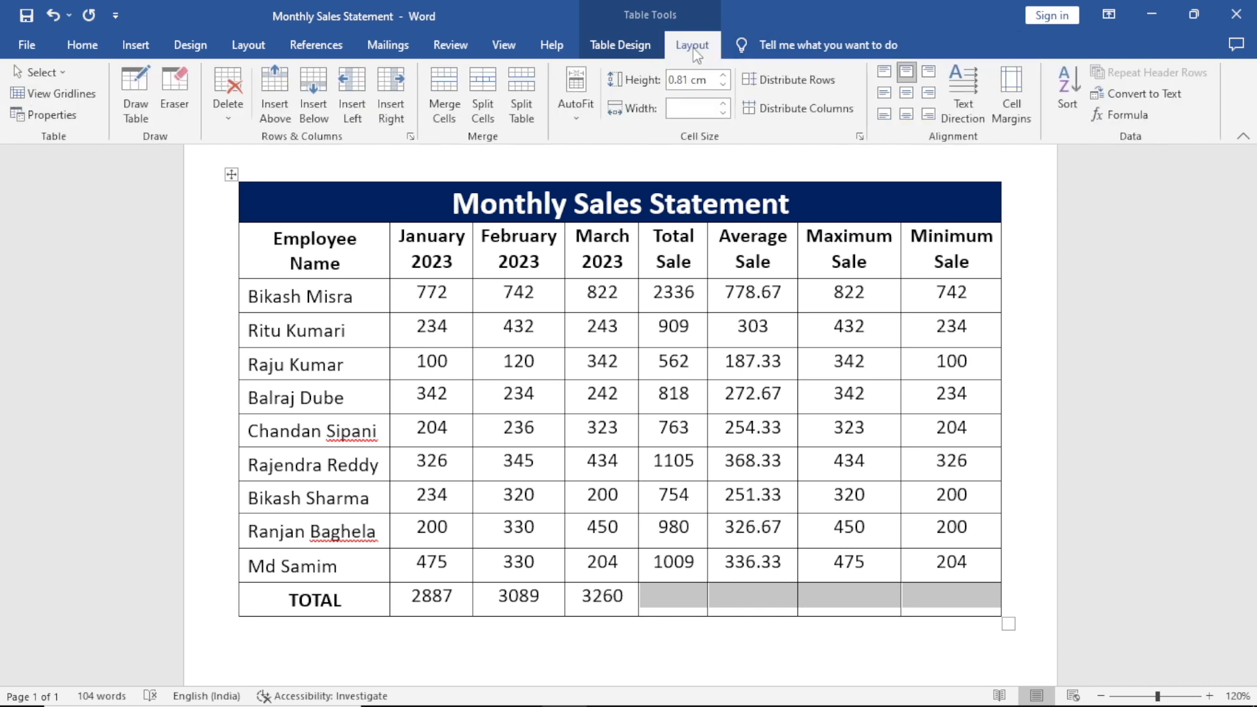
{"action": "left_click", "coordinate": [447, 90]}
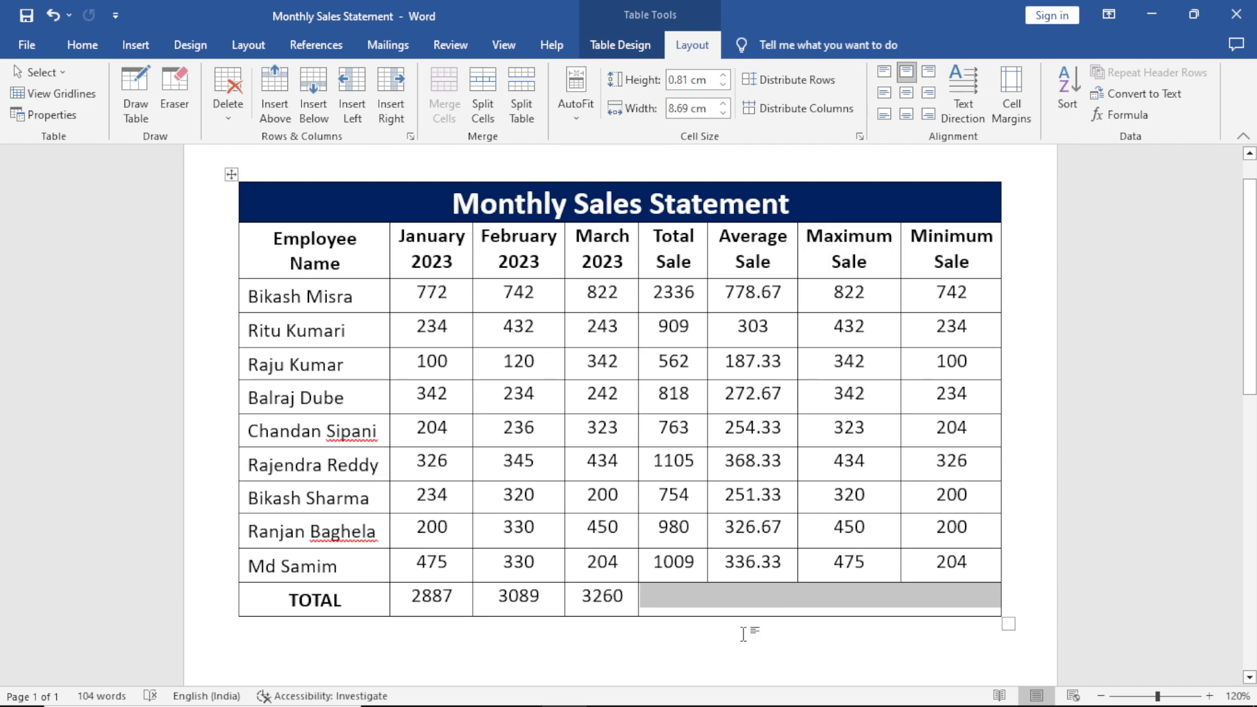
{"action": "left_click", "coordinate": [687, 596]}
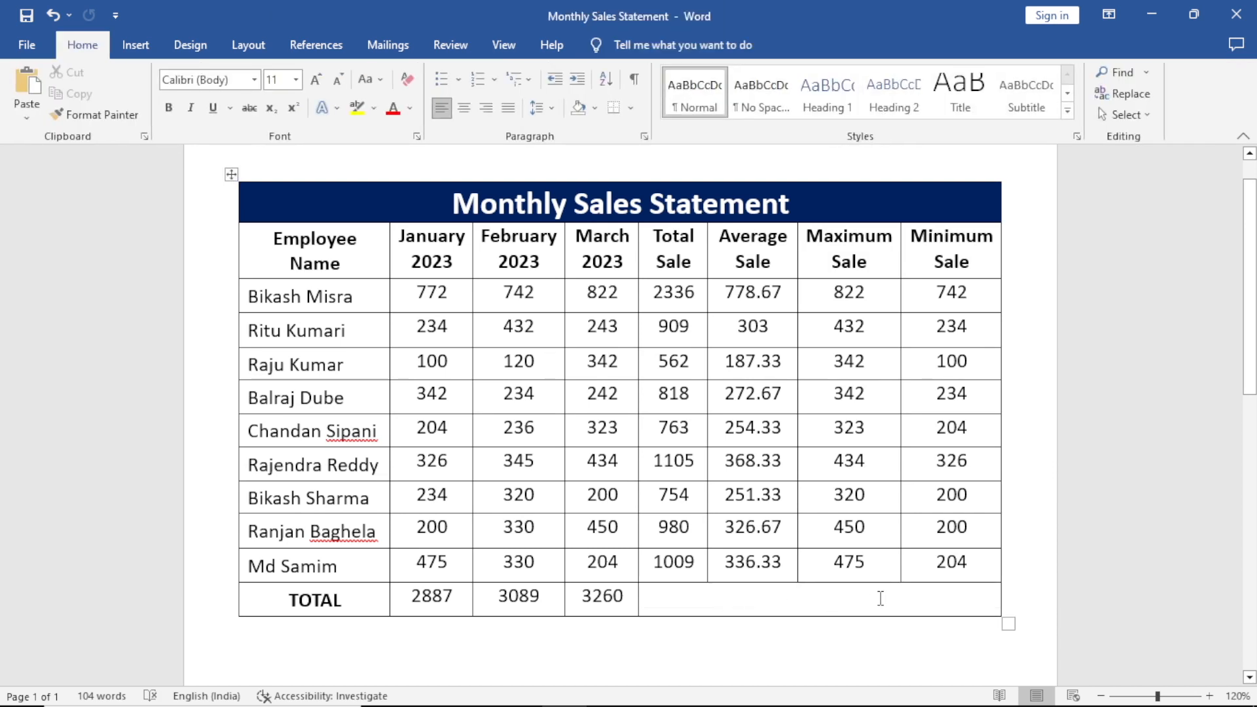